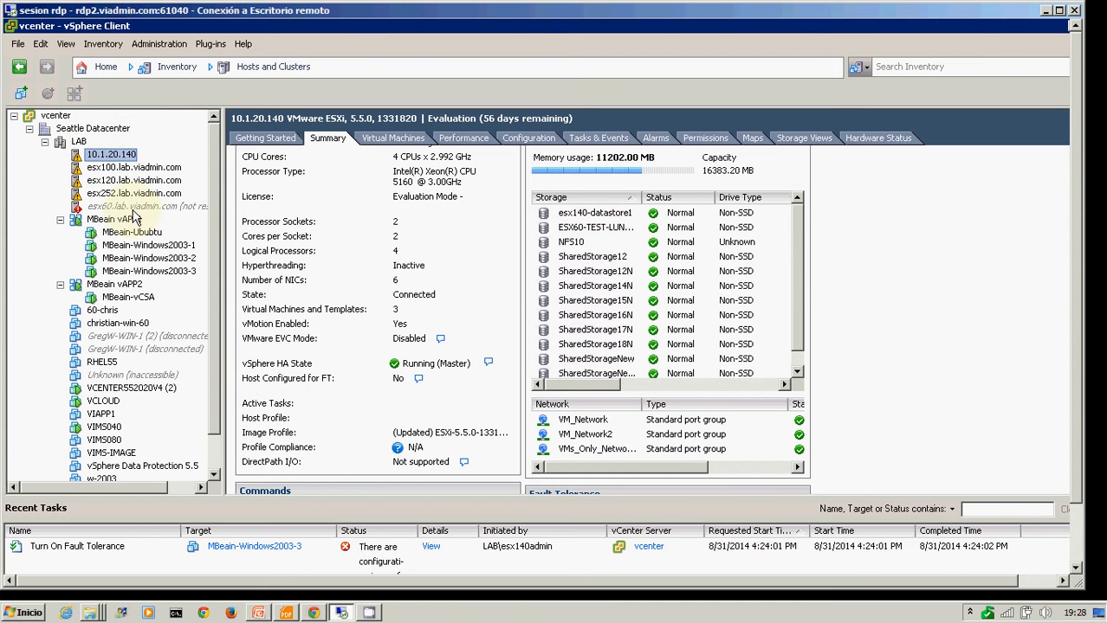
Step: Maximize the remote desktop session and review the standard switch networking of host esx120.lab.viadmin.com
{"action": "left_click", "coordinate": [125, 180]}
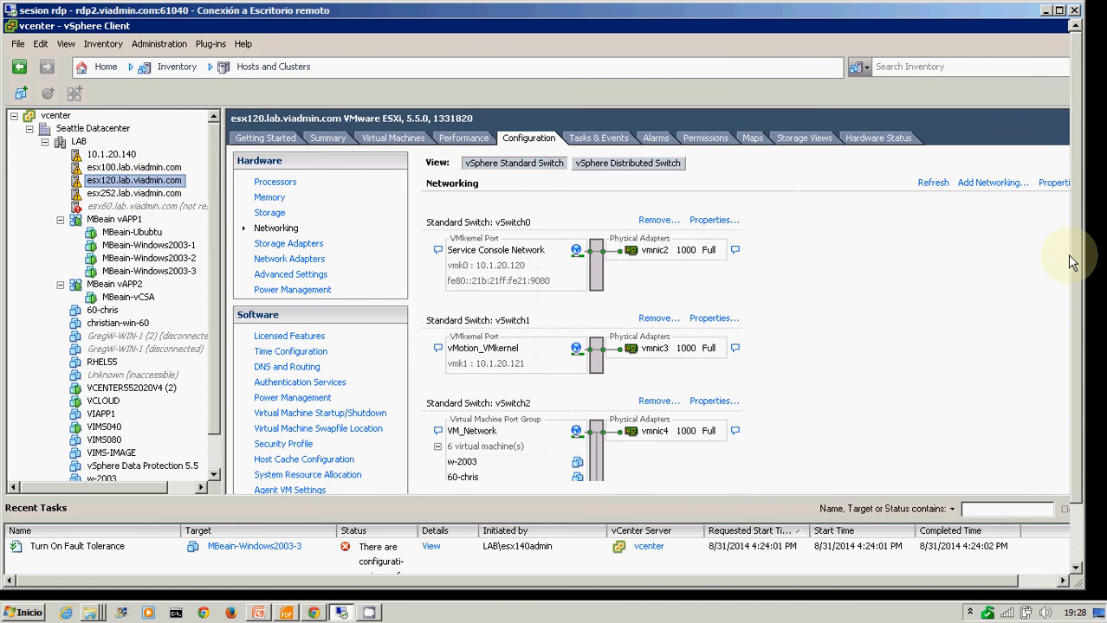
{"action": "mouse_move", "coordinate": [1078, 255]}
{"action": "left_mouse_down"}
{"action": "mouse_move", "coordinate": [1077, 277]}
{"action": "mouse_move", "coordinate": [1076, 258]}
{"action": "left_mouse_up"}
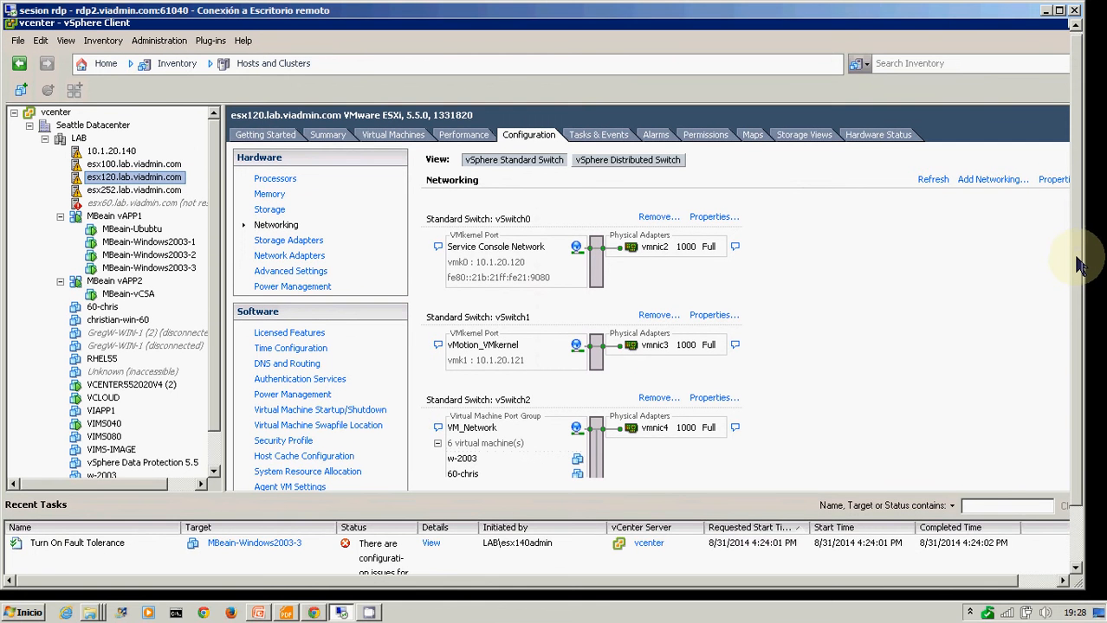
{"action": "left_click", "coordinate": [1059, 11]}
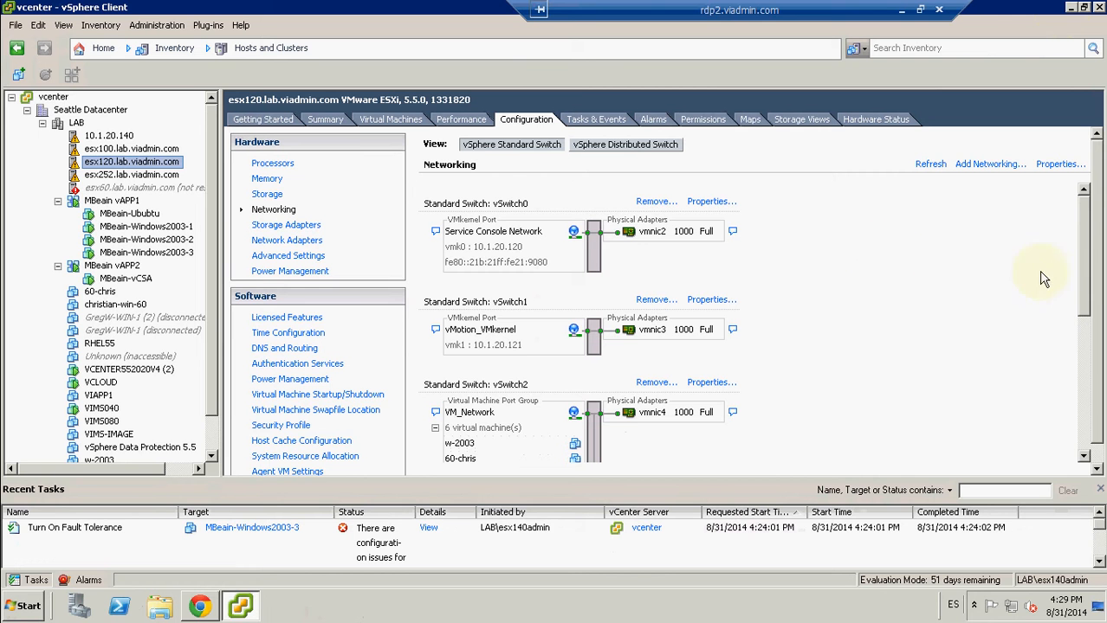
{"action": "left_click_drag", "start_coordinate": [1088, 293], "coordinate": [1086, 336]}
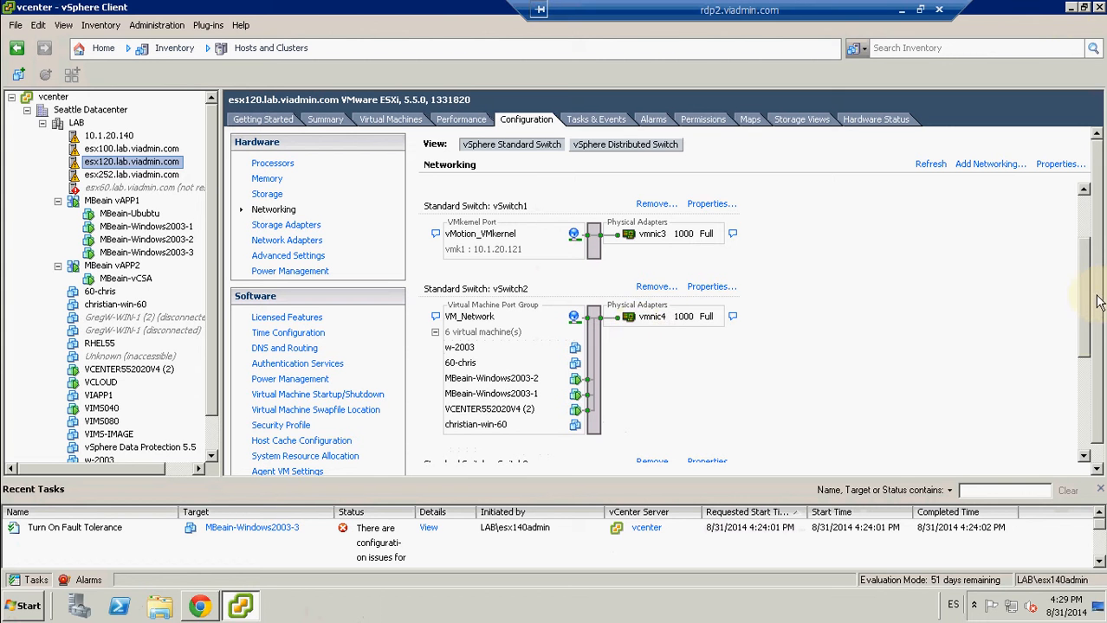
{"action": "left_click_drag", "start_coordinate": [1079, 297], "coordinate": [1085, 219]}
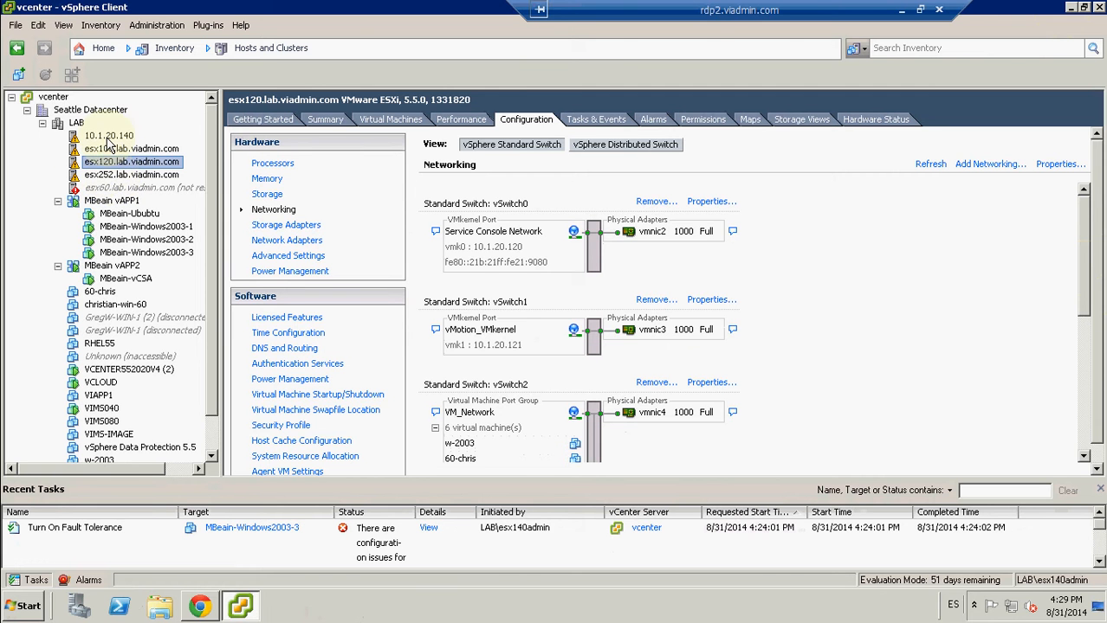
Step: Review the standard switch networking configuration of host 10.1.20.140
{"action": "left_click", "coordinate": [109, 137]}
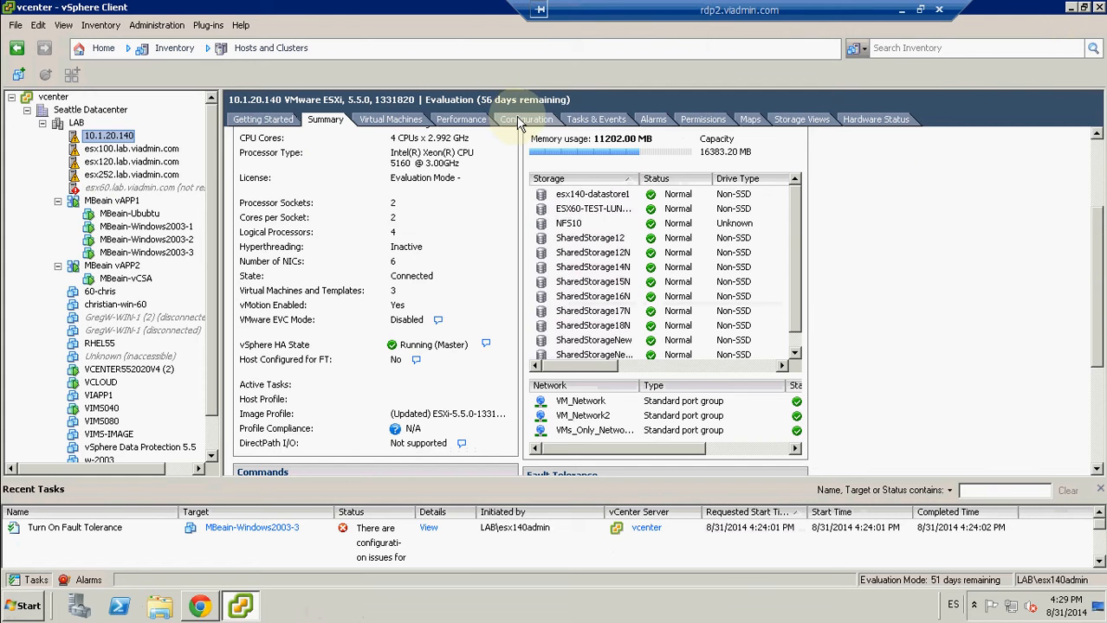
{"action": "left_click", "coordinate": [520, 121]}
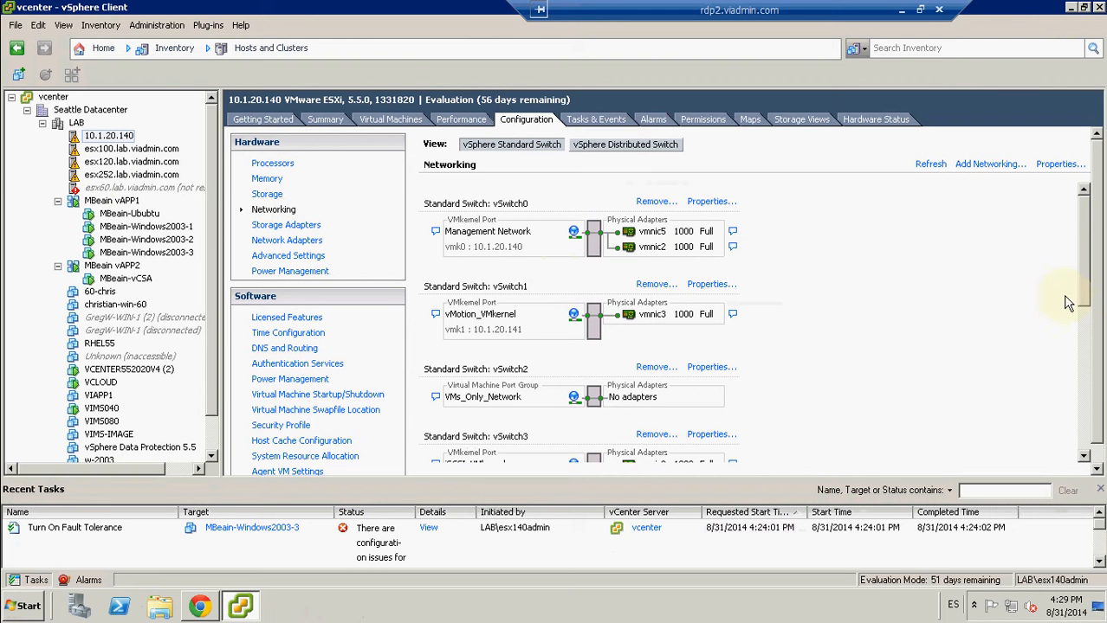
{"action": "left_click_drag", "start_coordinate": [1085, 291], "coordinate": [1090, 412]}
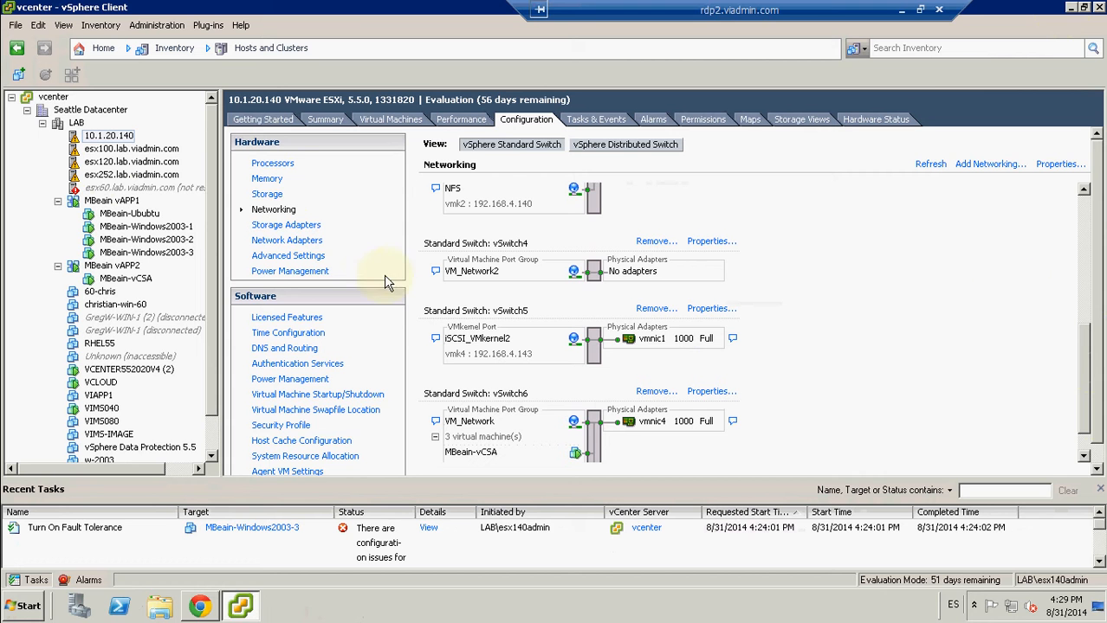
Step: Start migrating the MBeain-Ububtu virtual machine with Change host, choosing esx120.lab.viadmin.com in the LAB cluster as the destination
{"action": "left_click", "coordinate": [134, 214]}
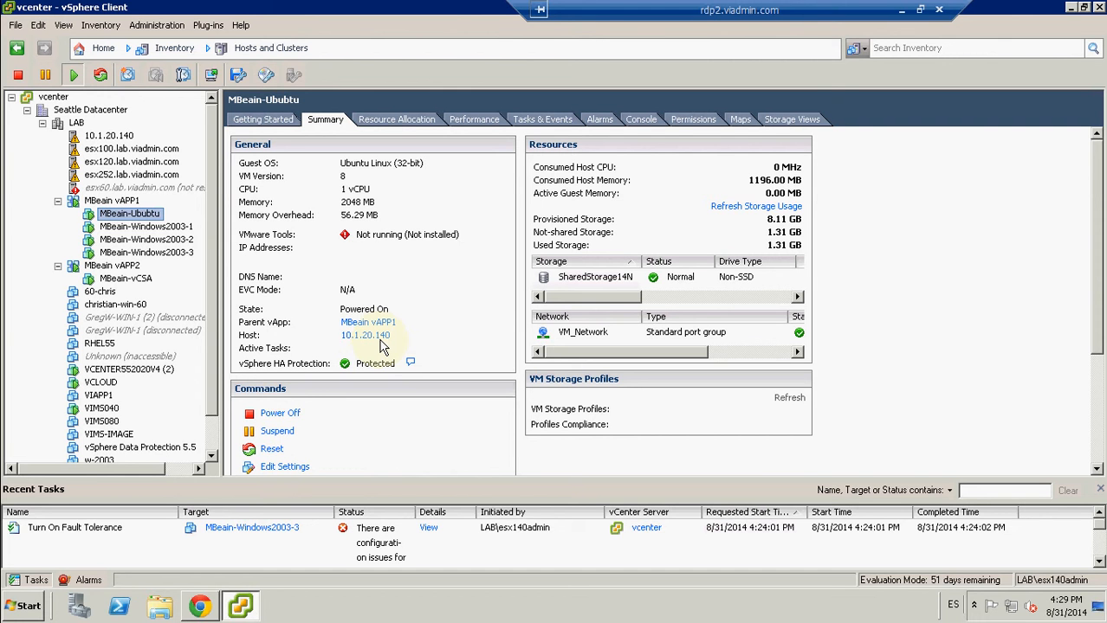
{"action": "right_click", "coordinate": [129, 220]}
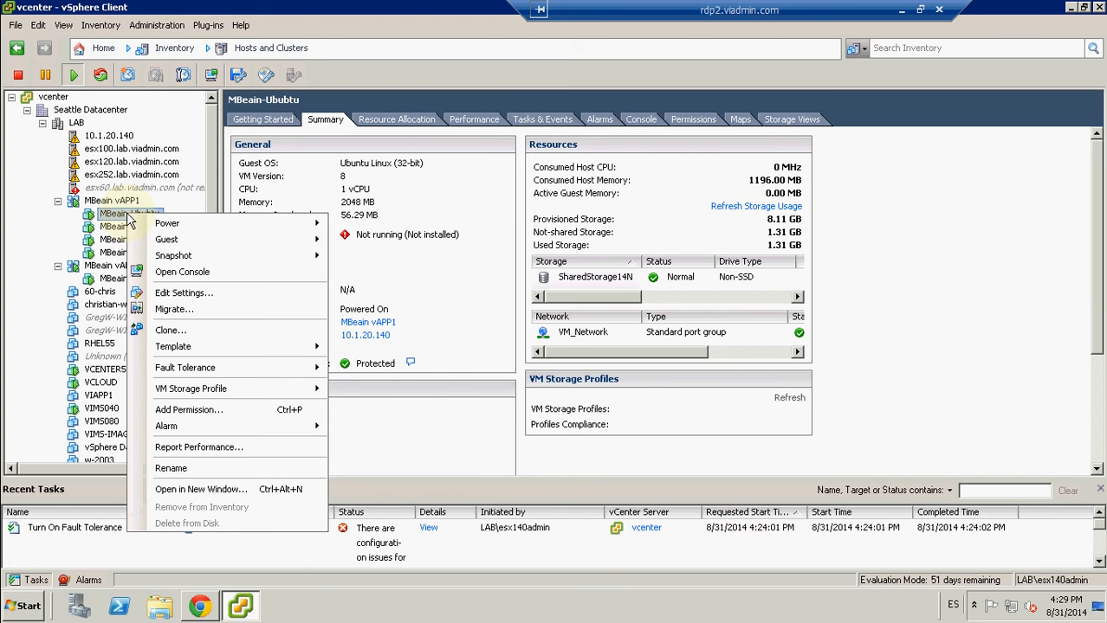
{"action": "left_click", "coordinate": [172, 311]}
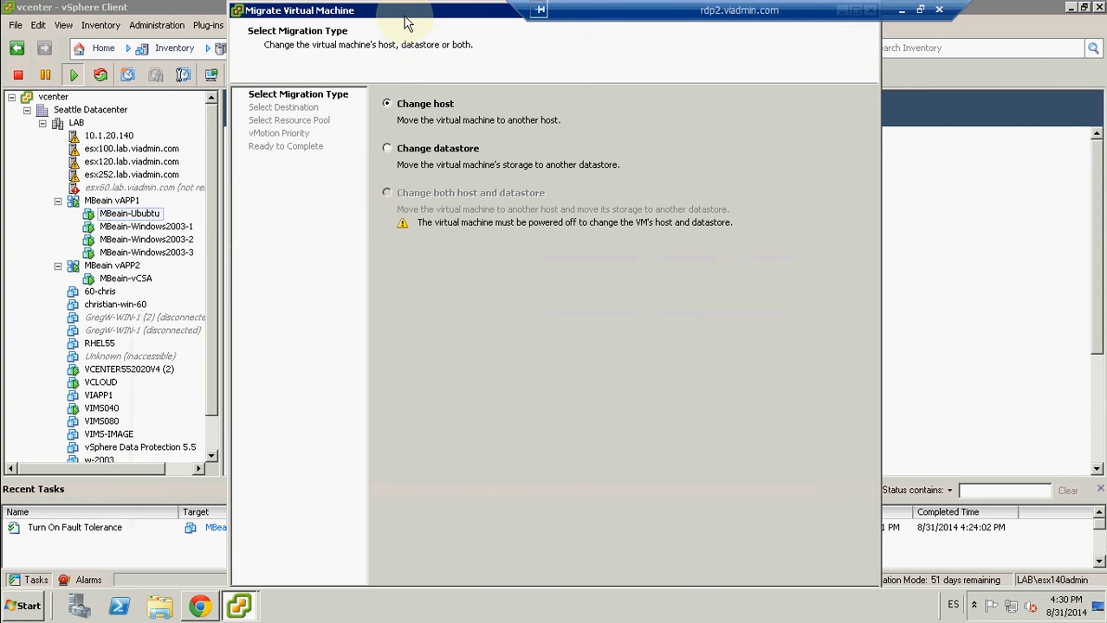
{"action": "double_click", "coordinate": [405, 22]}
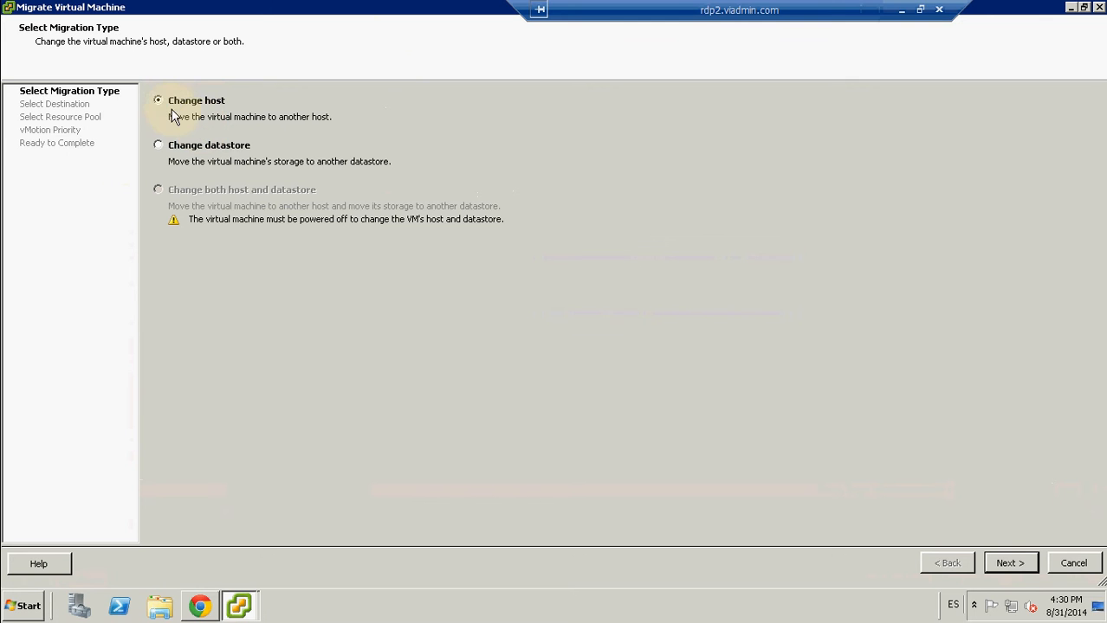
{"action": "left_click", "coordinate": [1002, 561]}
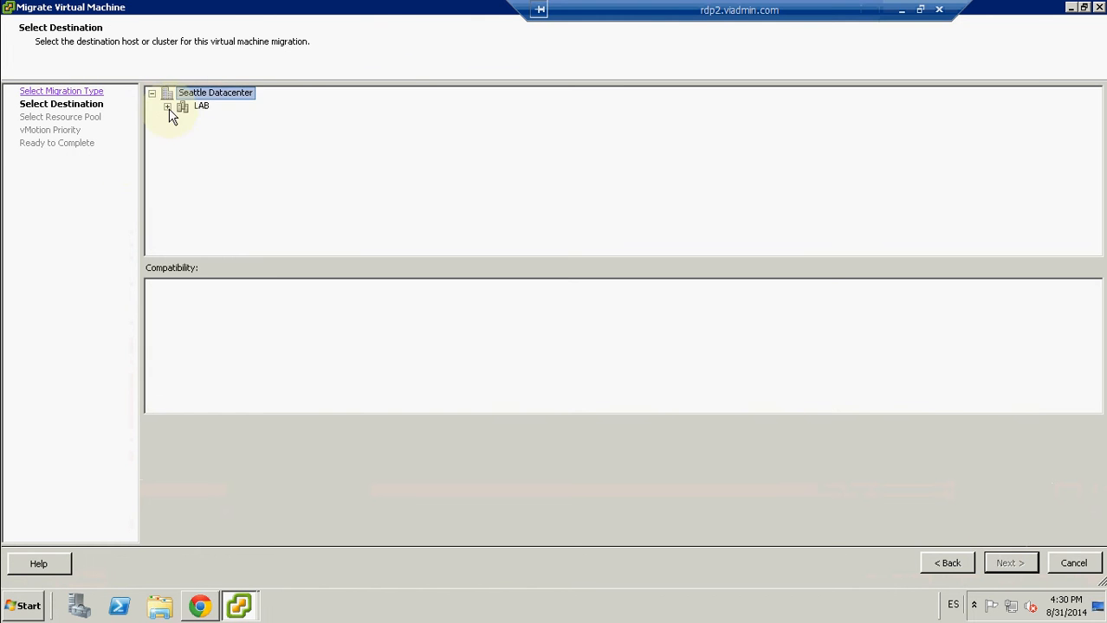
{"action": "left_click", "coordinate": [168, 106]}
{"action": "left_click", "coordinate": [247, 146]}
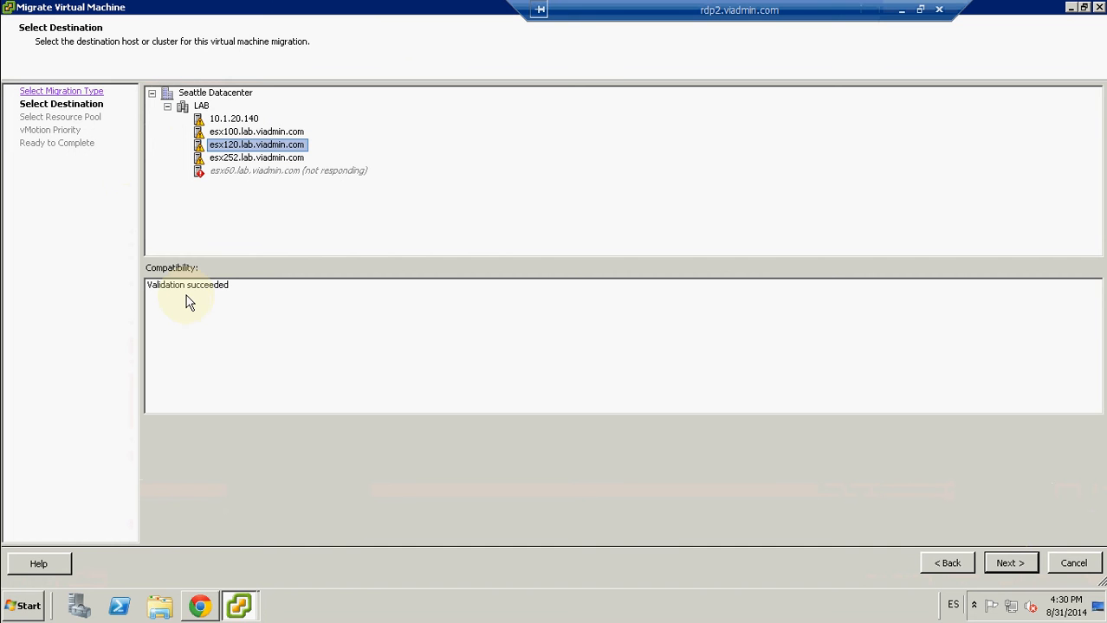
Step: Keep MBeain vAPP1 as the resource pool and high vMotion priority, and finish the migration wizard
{"action": "left_click", "coordinate": [1010, 564]}
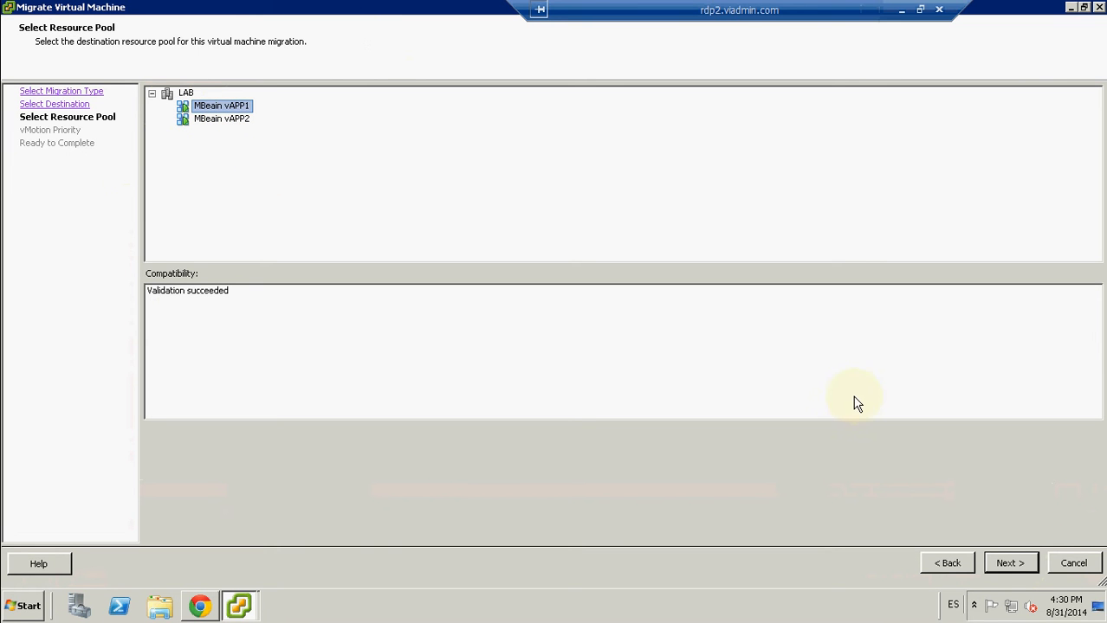
{"action": "left_click", "coordinate": [1007, 564]}
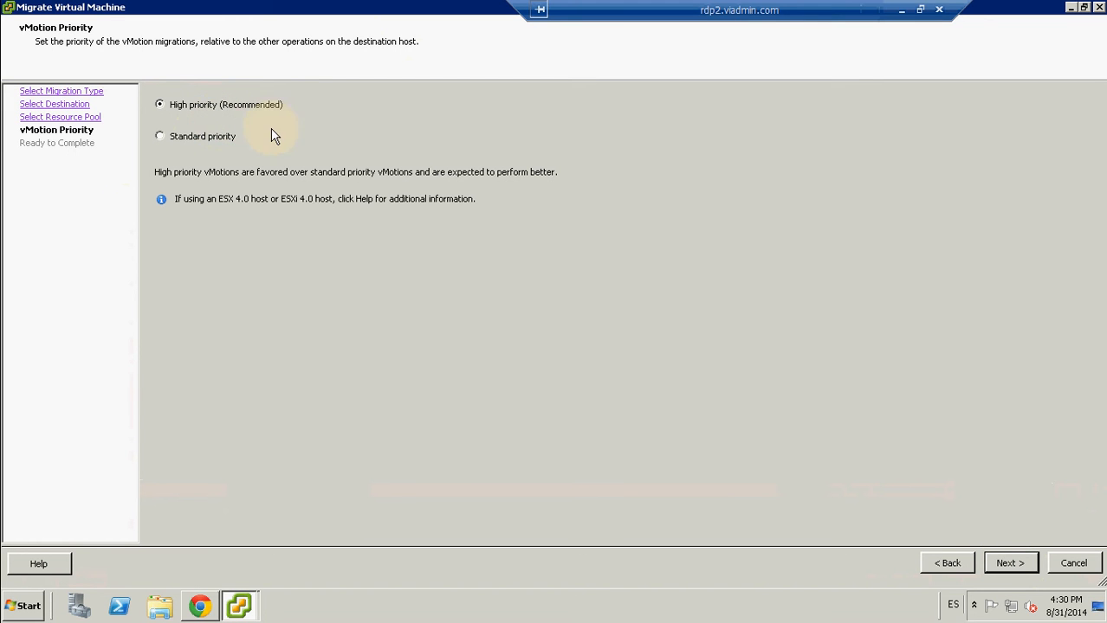
{"action": "left_click", "coordinate": [1010, 564]}
{"action": "left_click", "coordinate": [1010, 564]}
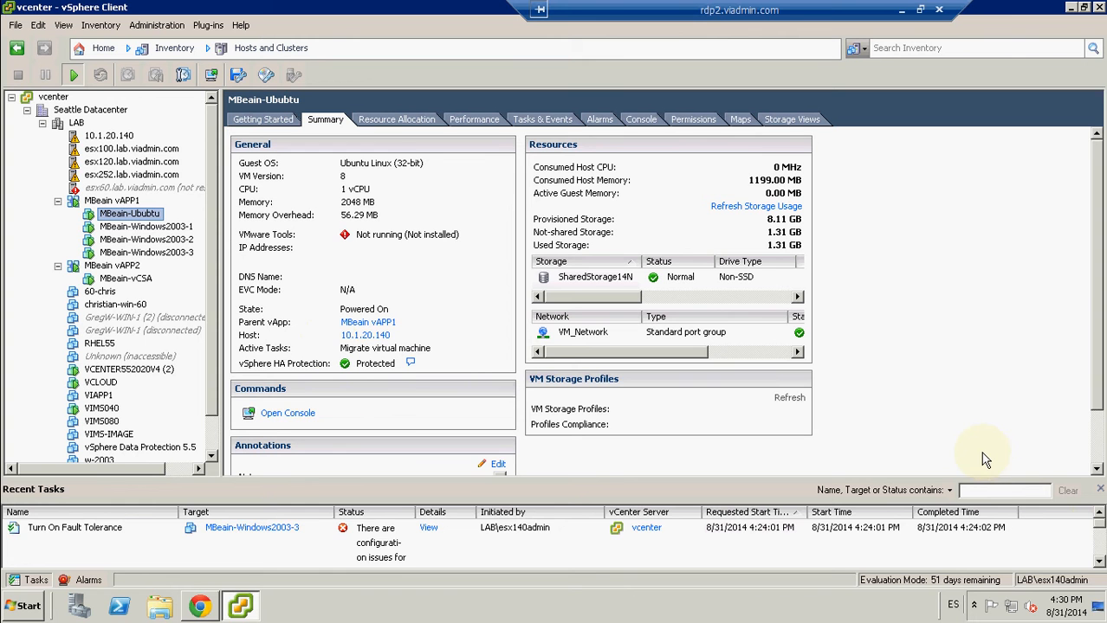
Step: Look through the recent tasks for the migration of MBeain-Ububtu
{"action": "left_click", "coordinate": [1098, 561]}
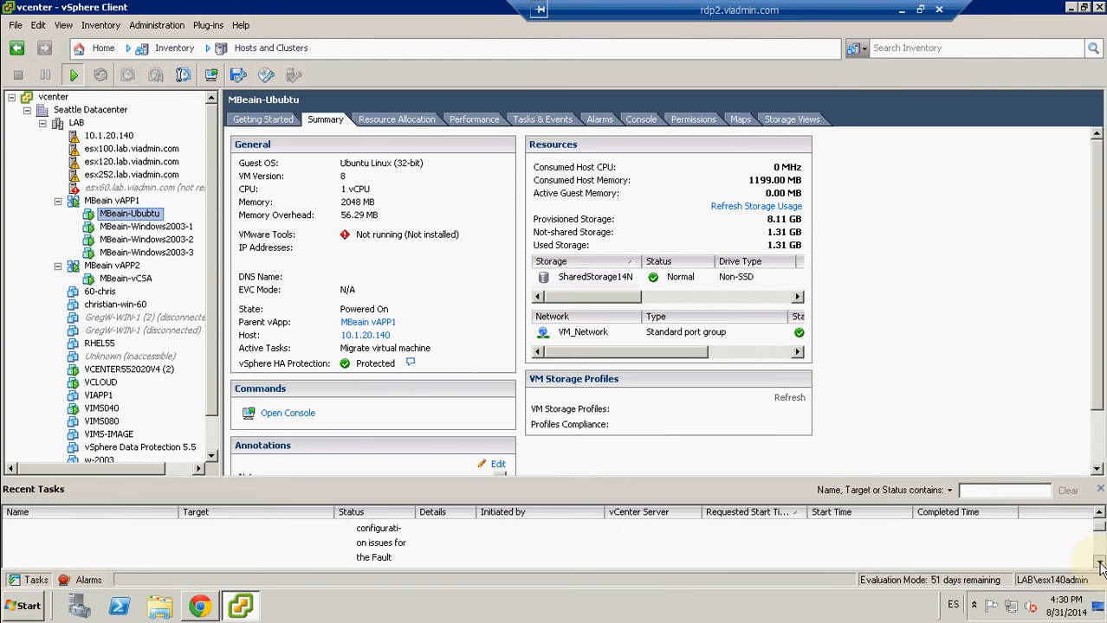
{"action": "left_click", "coordinate": [1098, 561]}
{"action": "left_click", "coordinate": [1098, 562]}
{"action": "left_click", "coordinate": [1098, 563]}
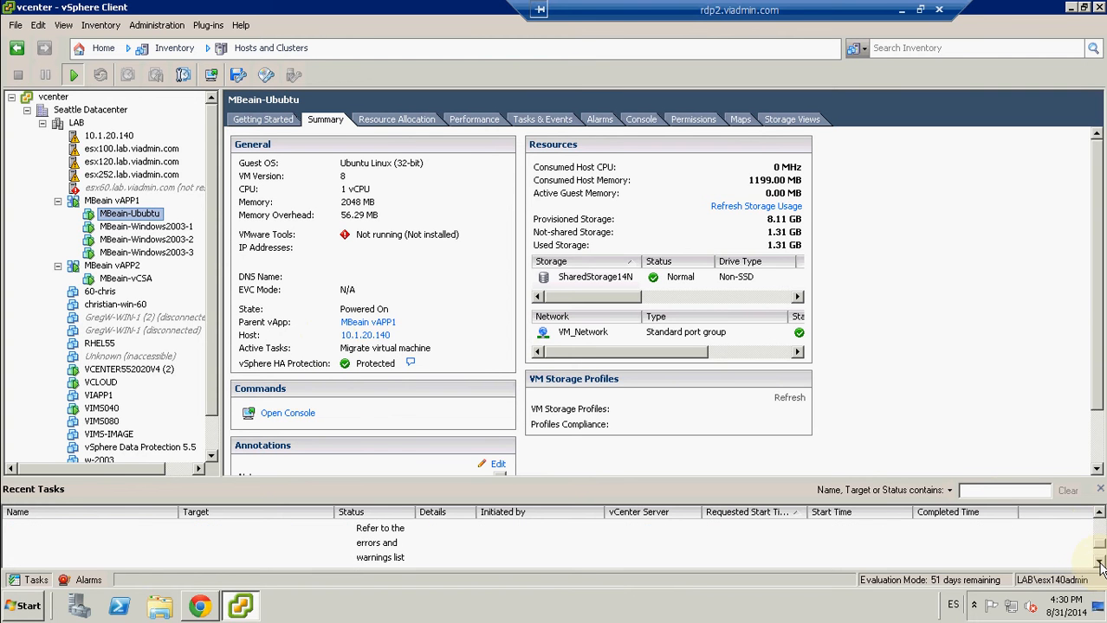
{"action": "left_click", "coordinate": [1098, 563]}
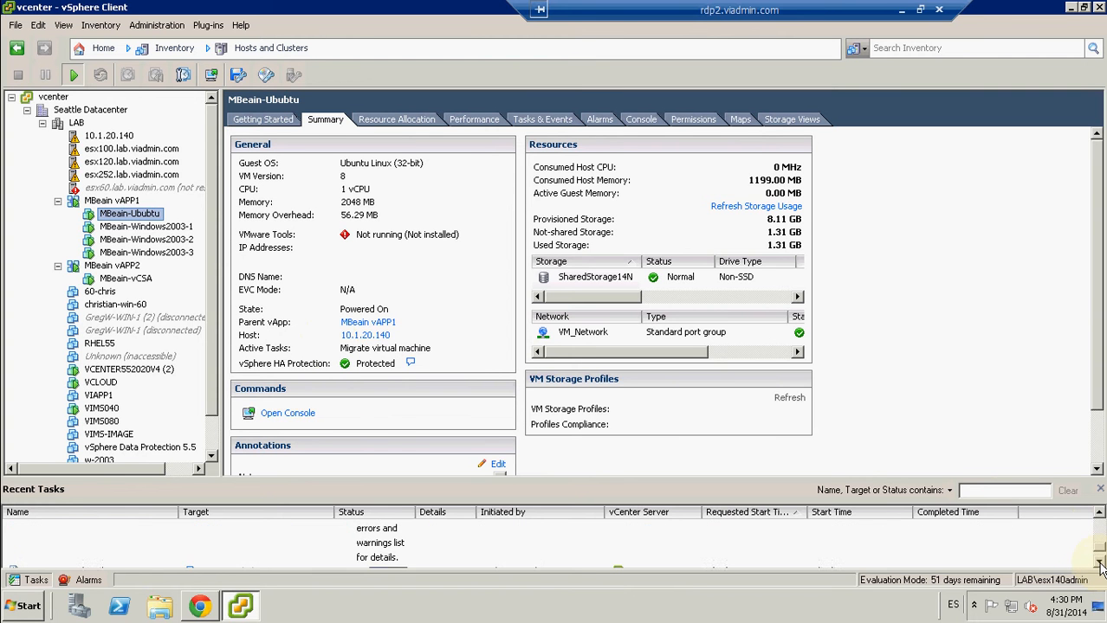
{"action": "left_click", "coordinate": [1098, 518]}
{"action": "left_click", "coordinate": [1098, 518]}
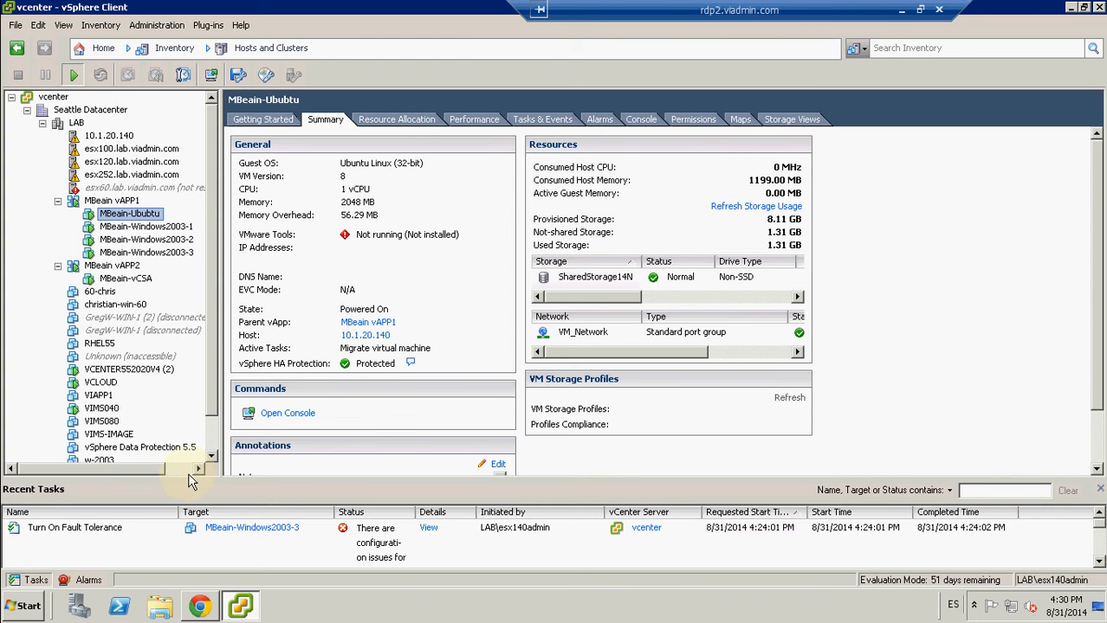
{"action": "left_click", "coordinate": [369, 522]}
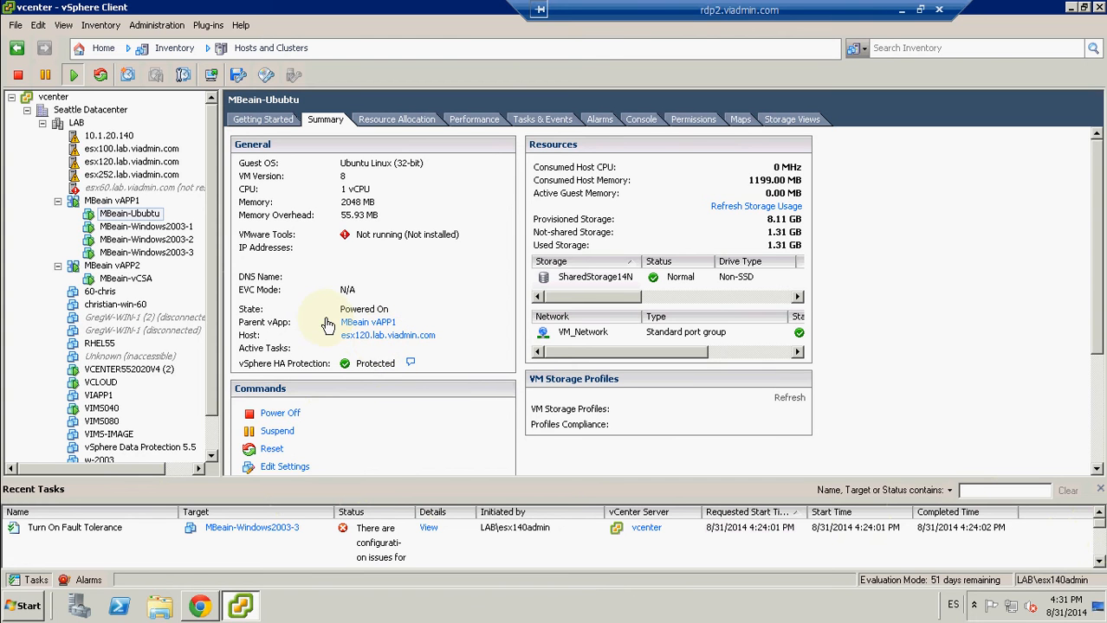
Step: Inspect the Turn On Fault Tolerance entry for MBeain-Windows2003-3 among the recent tasks
{"action": "left_click", "coordinate": [122, 542]}
{"action": "right_click", "coordinate": [122, 543]}
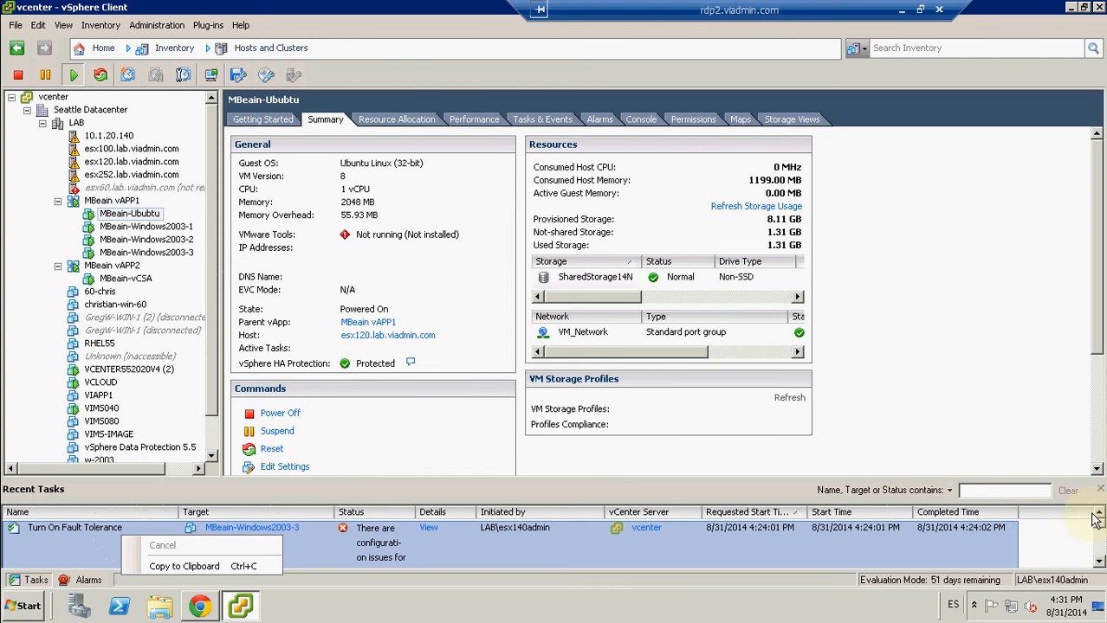
{"action": "left_click", "coordinate": [1099, 562]}
{"action": "left_click", "coordinate": [1099, 562]}
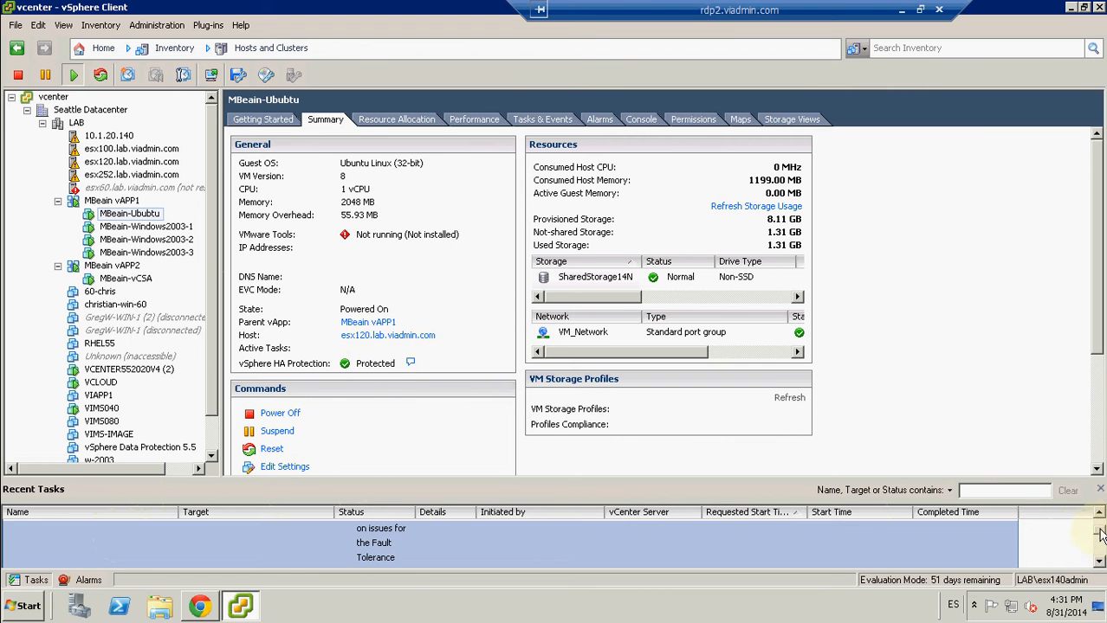
{"action": "left_click_drag", "start_coordinate": [1099, 530], "coordinate": [1099, 519]}
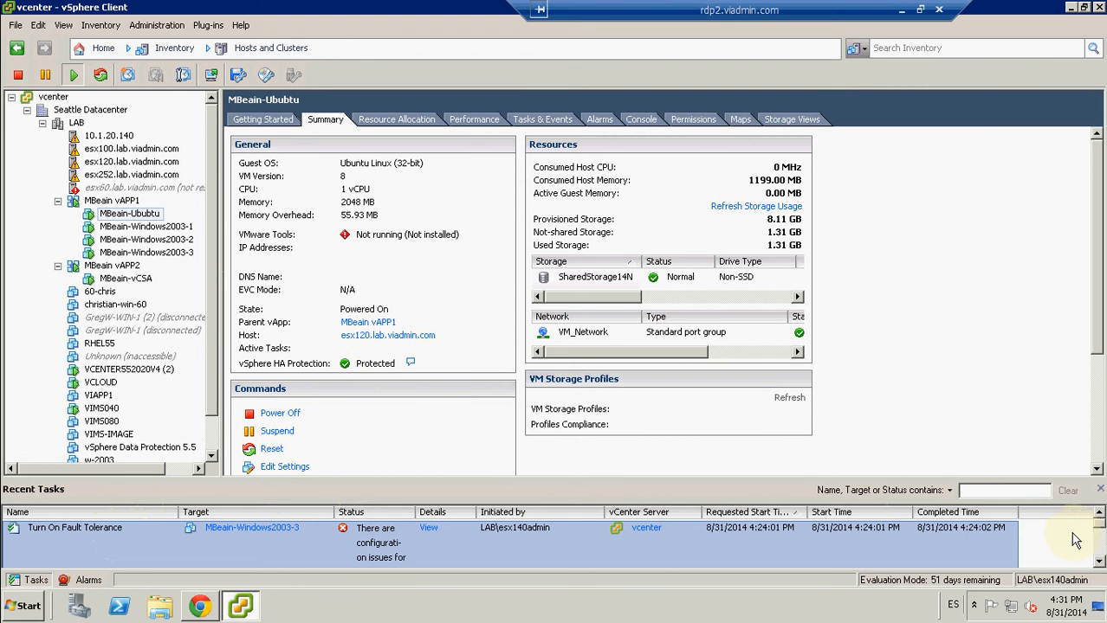
{"action": "left_click", "coordinate": [1075, 539]}
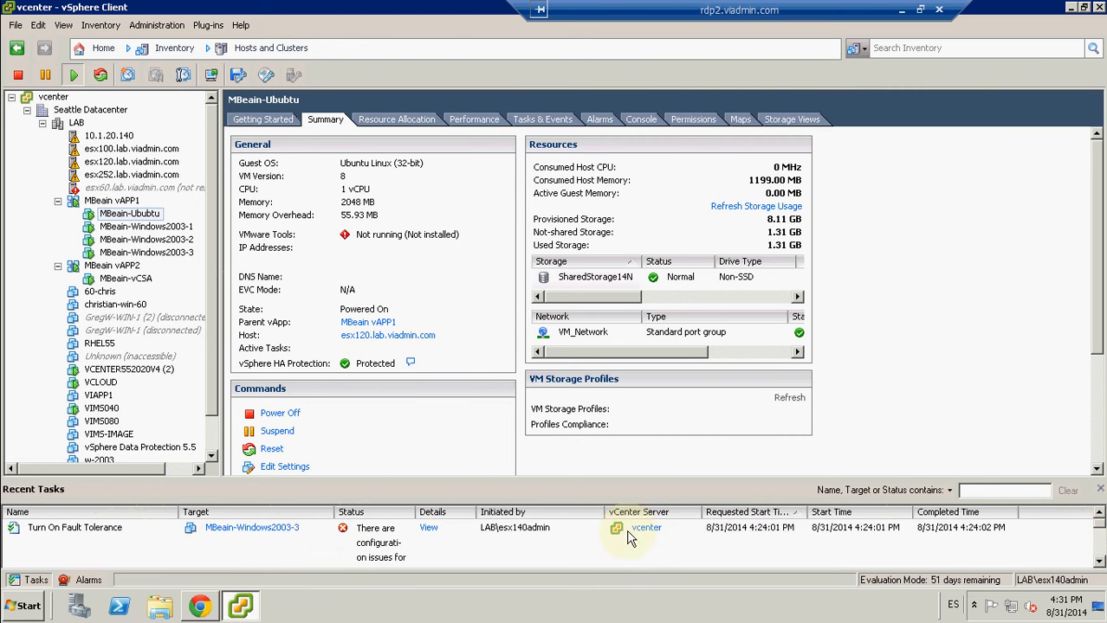
{"action": "left_click", "coordinate": [344, 530]}
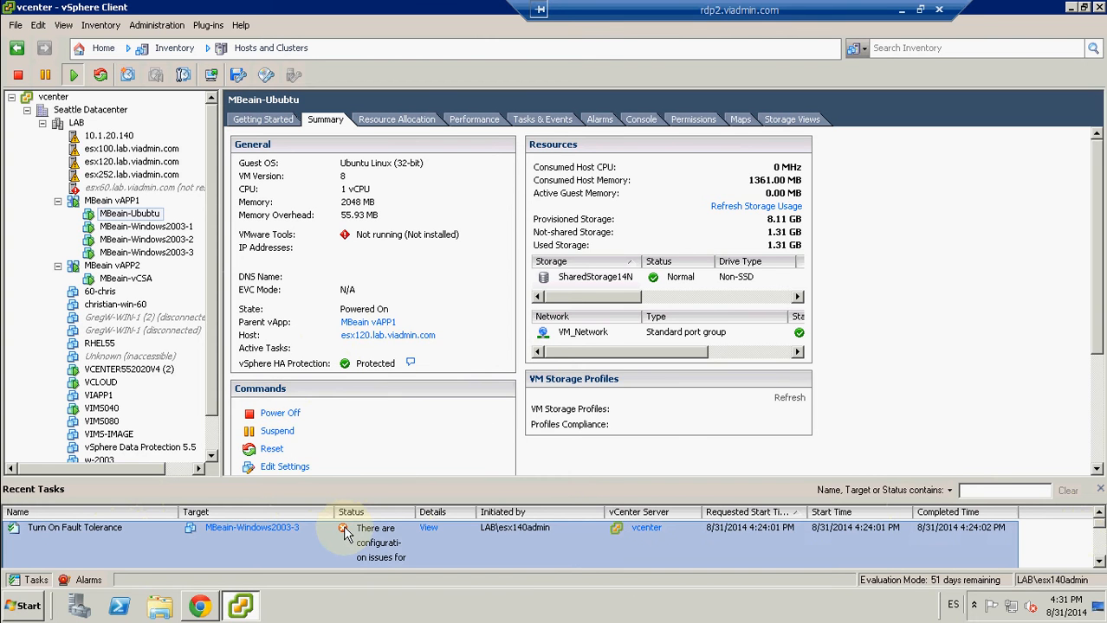
{"action": "left_click", "coordinate": [1030, 550]}
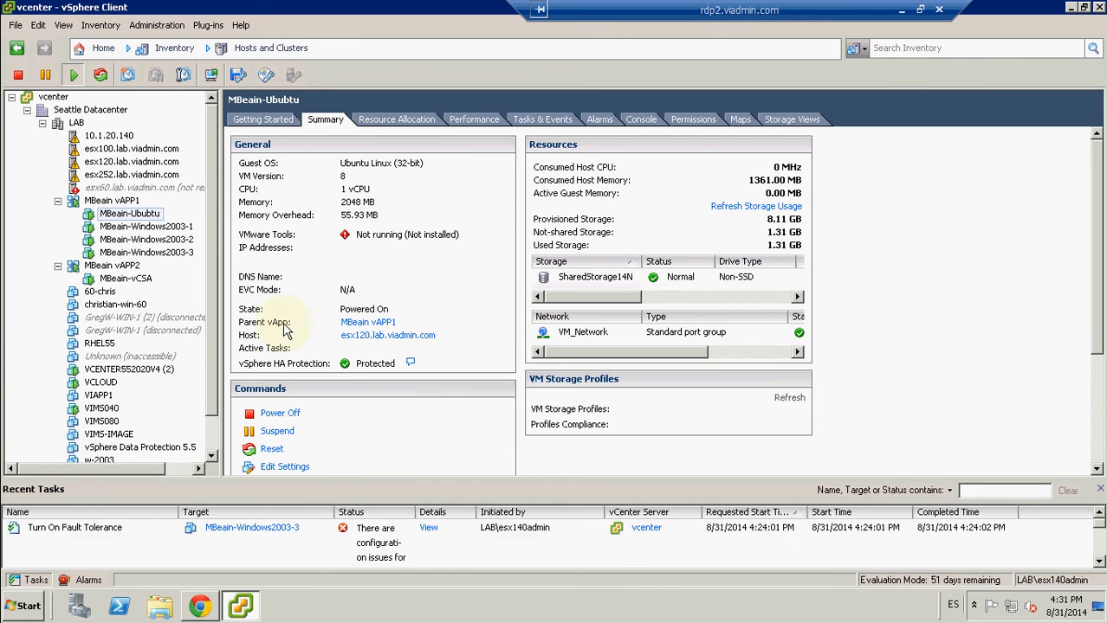
Step: Start migrating the MBeain-Ububtu virtual machine with Change host, choosing 10.1.20.140 in the LAB cluster as the destination
{"action": "right_click", "coordinate": [137, 217]}
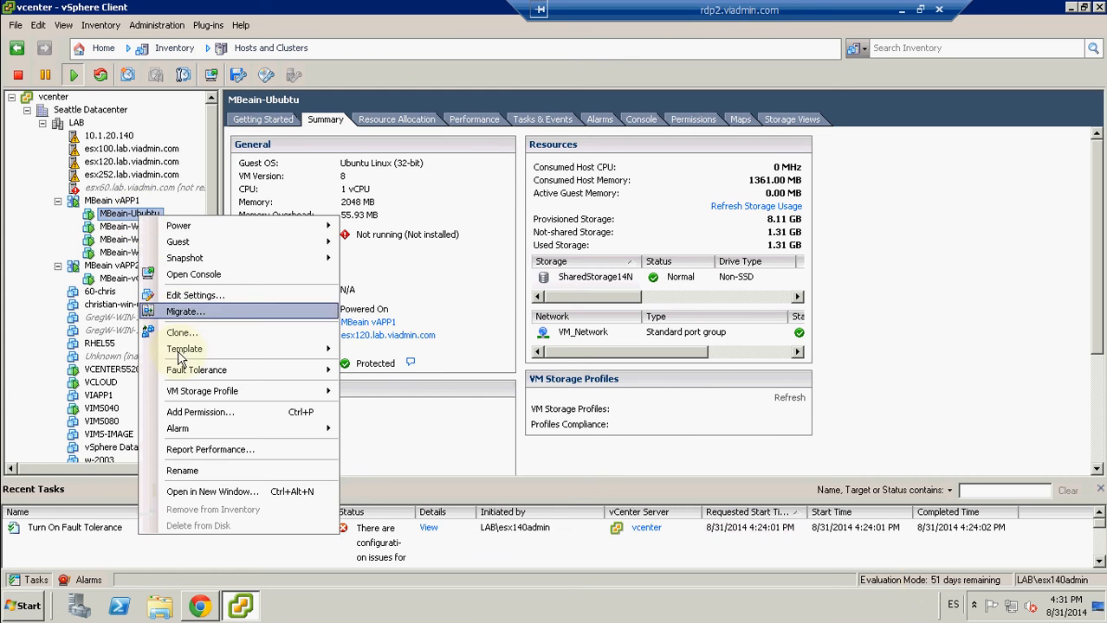
{"action": "left_click", "coordinate": [183, 317]}
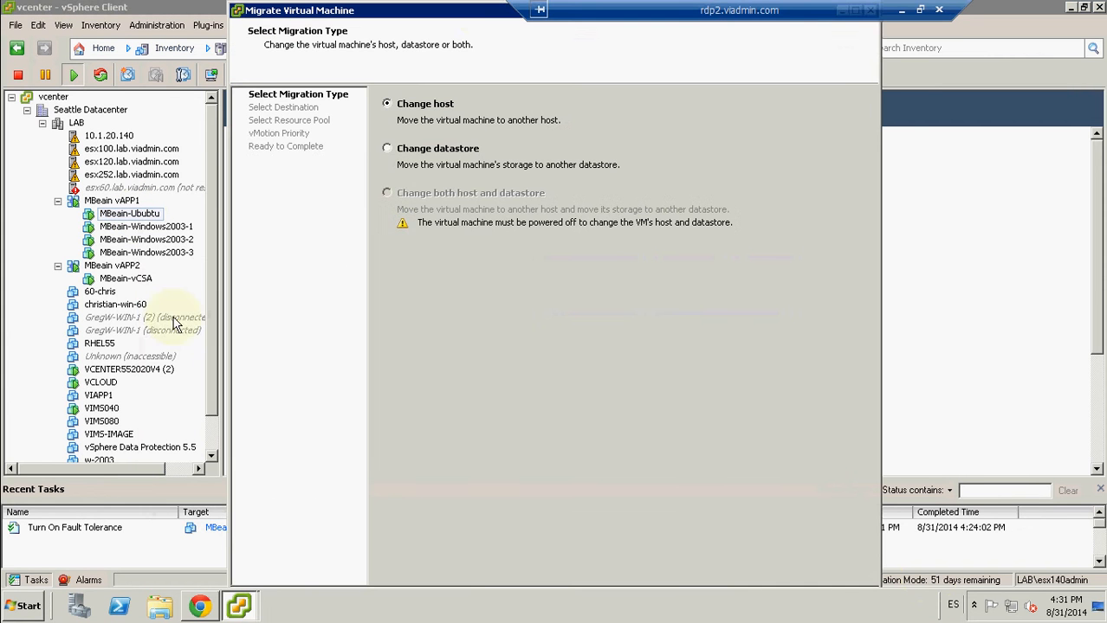
{"action": "double_click", "coordinate": [483, 17]}
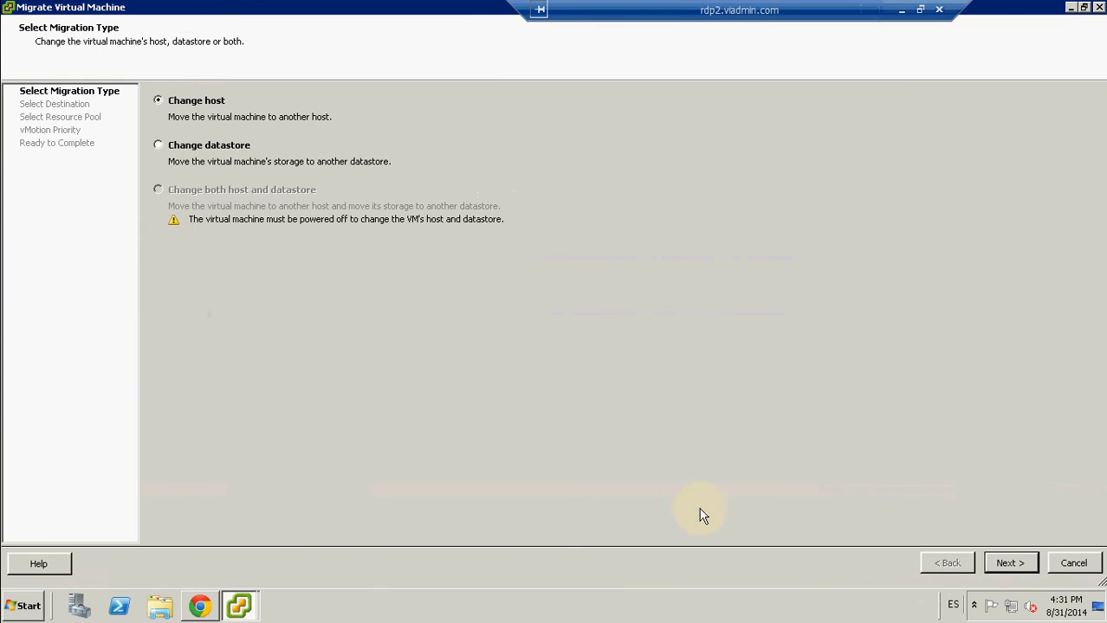
{"action": "left_click", "coordinate": [1008, 563]}
{"action": "left_click", "coordinate": [167, 108]}
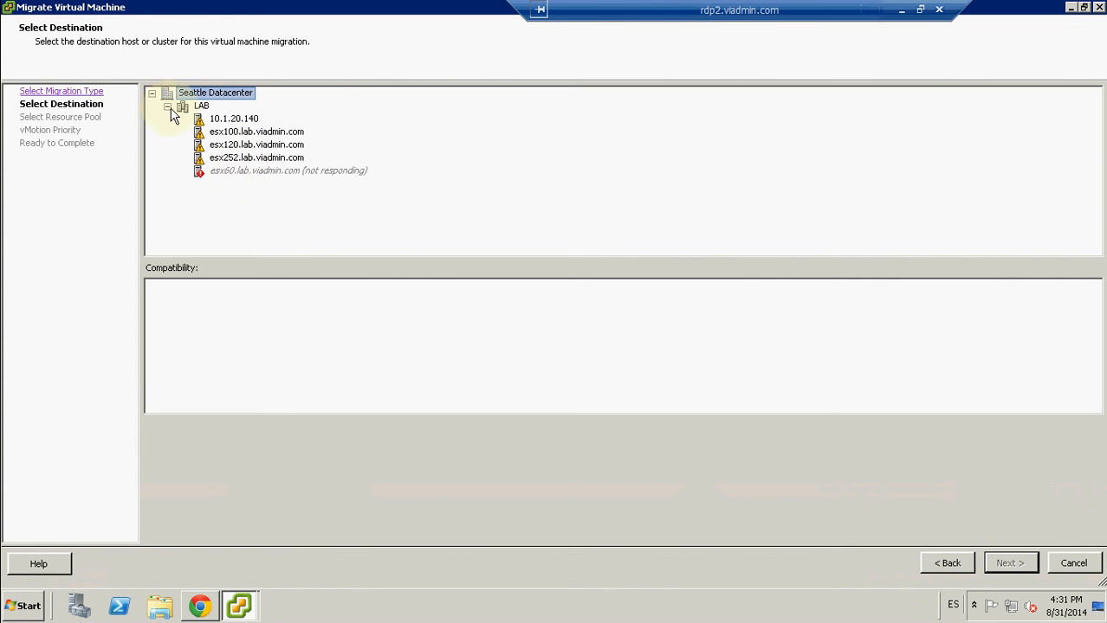
{"action": "left_click", "coordinate": [234, 119]}
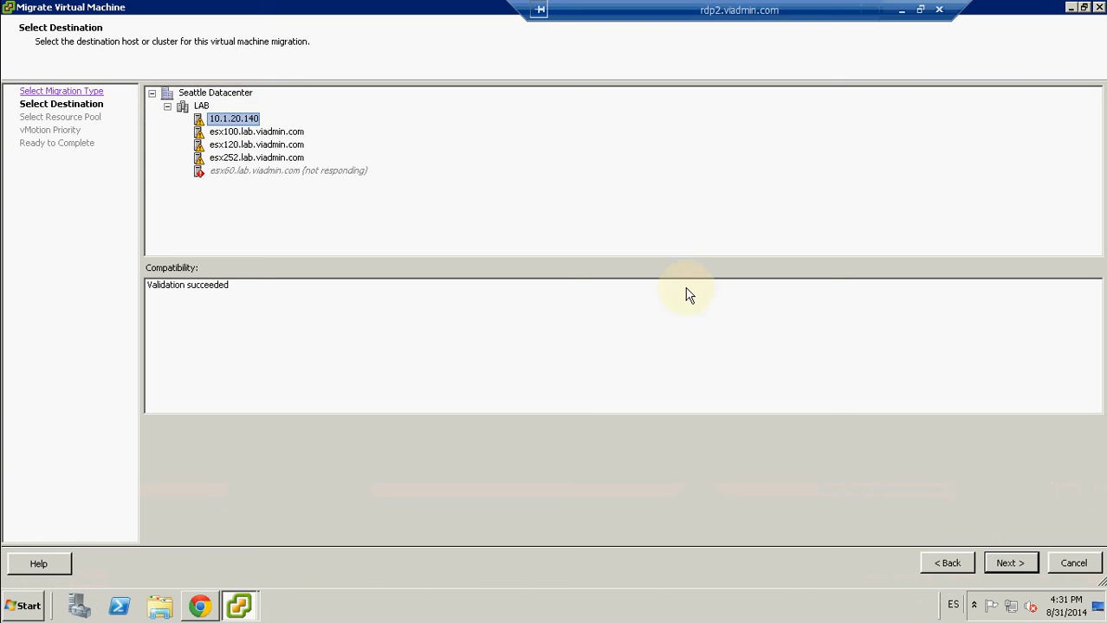
Step: Keep MBeain vAPP1 as the resource pool with high vMotion priority, and finish the migration to 10.1.20.140
{"action": "left_click", "coordinate": [1002, 556]}
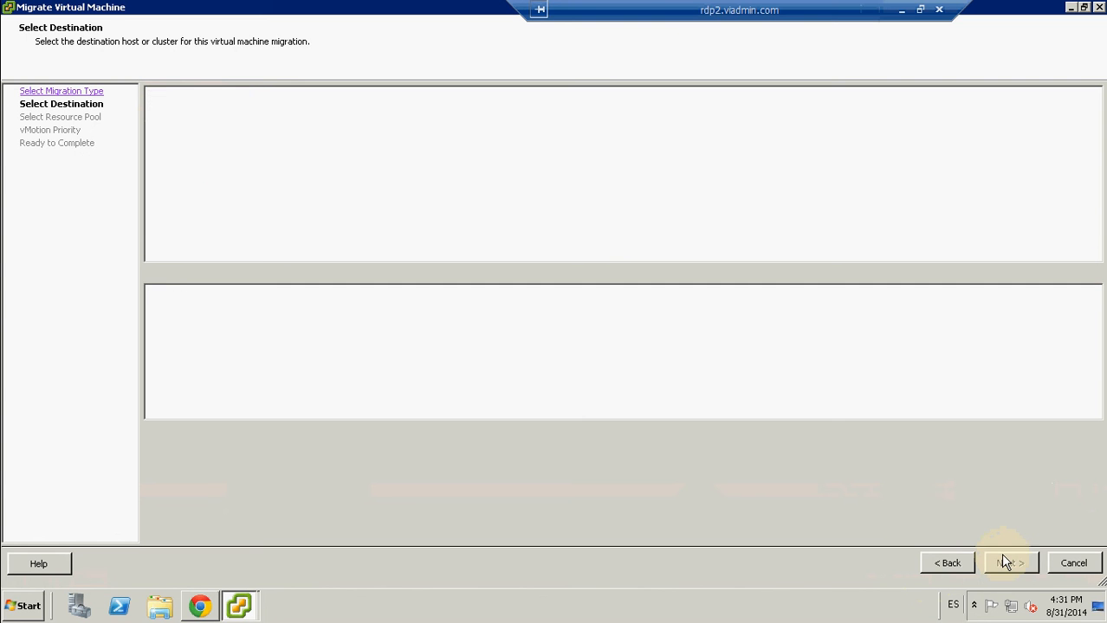
{"action": "left_click", "coordinate": [1002, 558]}
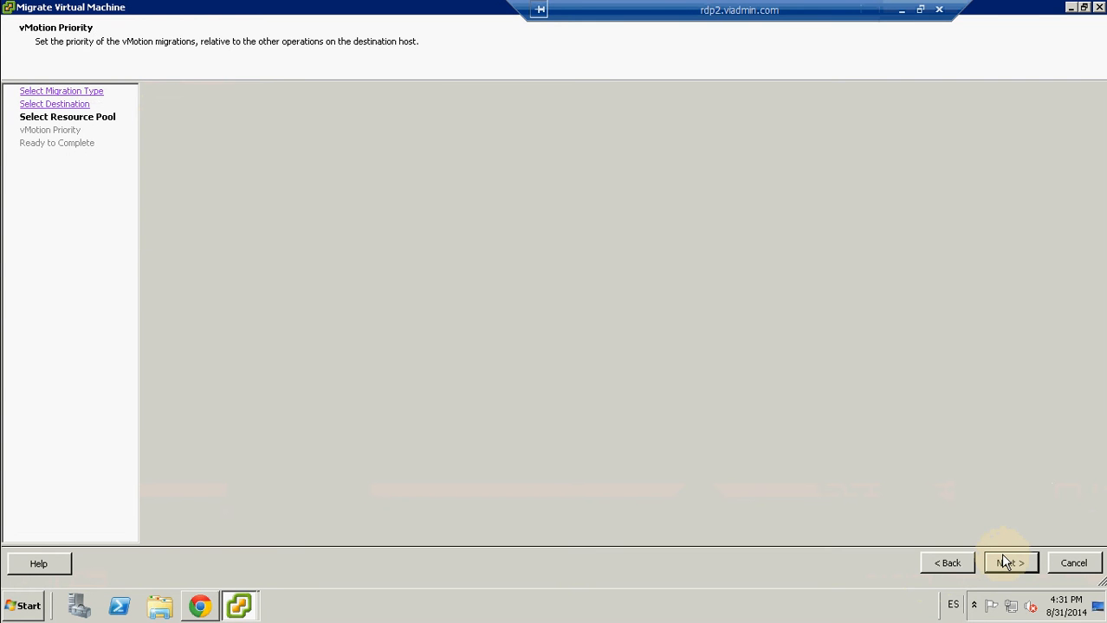
{"action": "left_click", "coordinate": [1002, 559]}
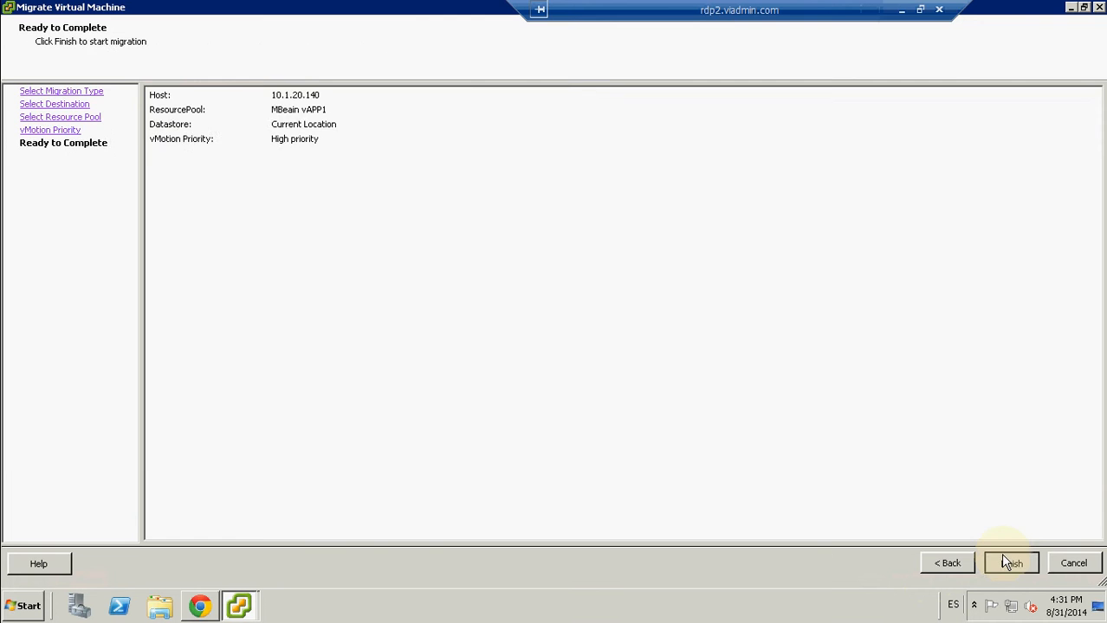
{"action": "left_click", "coordinate": [1002, 558]}
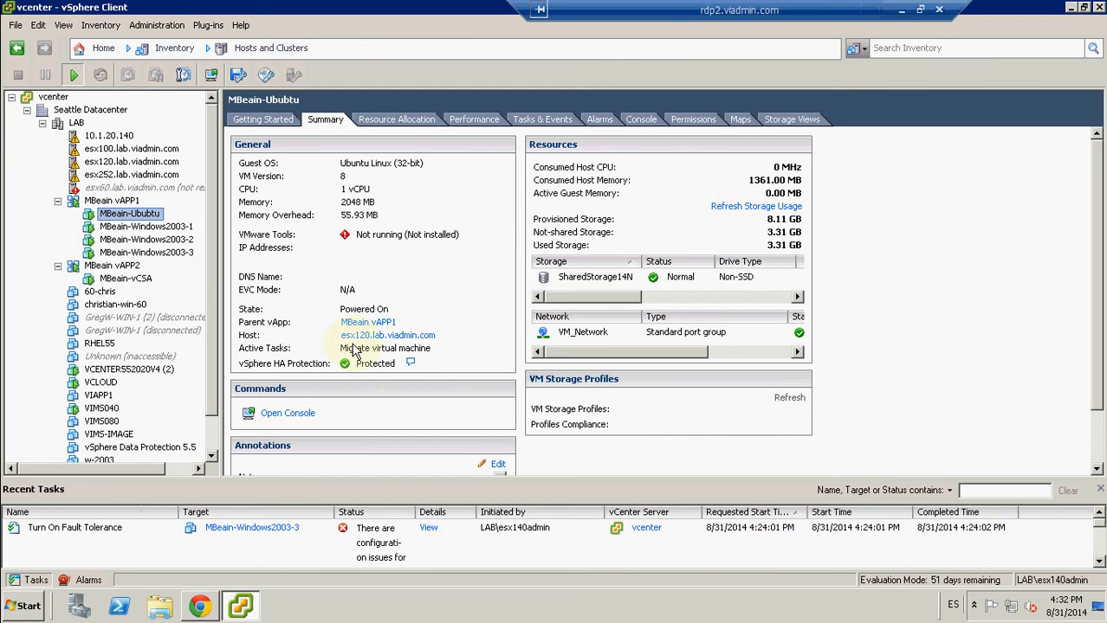
{"action": "left_click", "coordinate": [43, 530]}
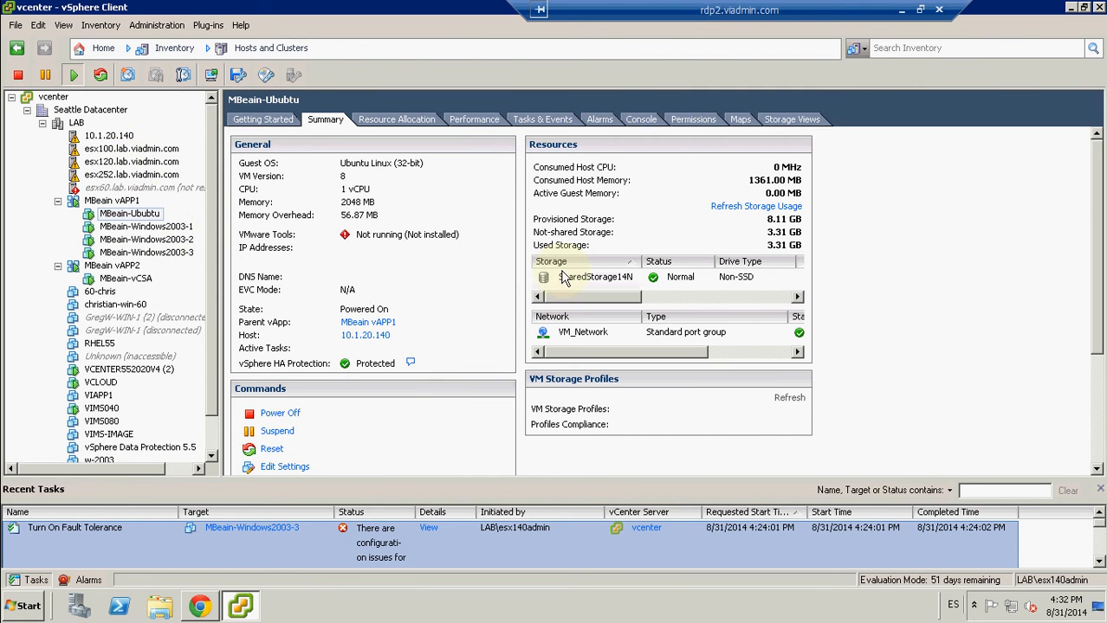
Step: Start a storage migration of the MBeain-Ububtu virtual machine using the Change datastore option
{"action": "left_click", "coordinate": [593, 277]}
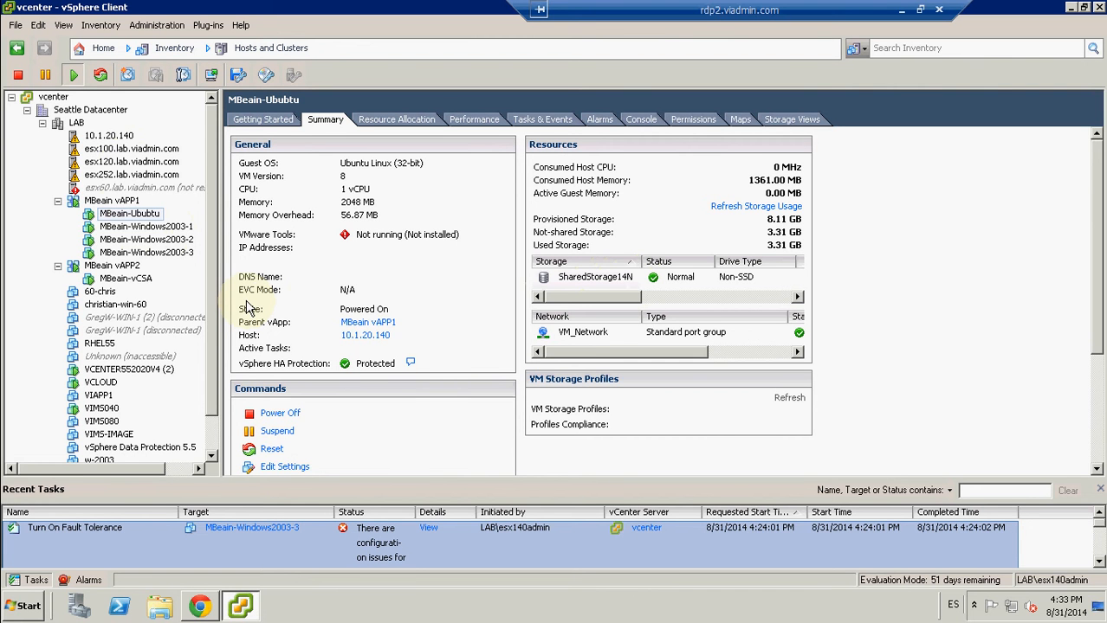
{"action": "right_click", "coordinate": [138, 216]}
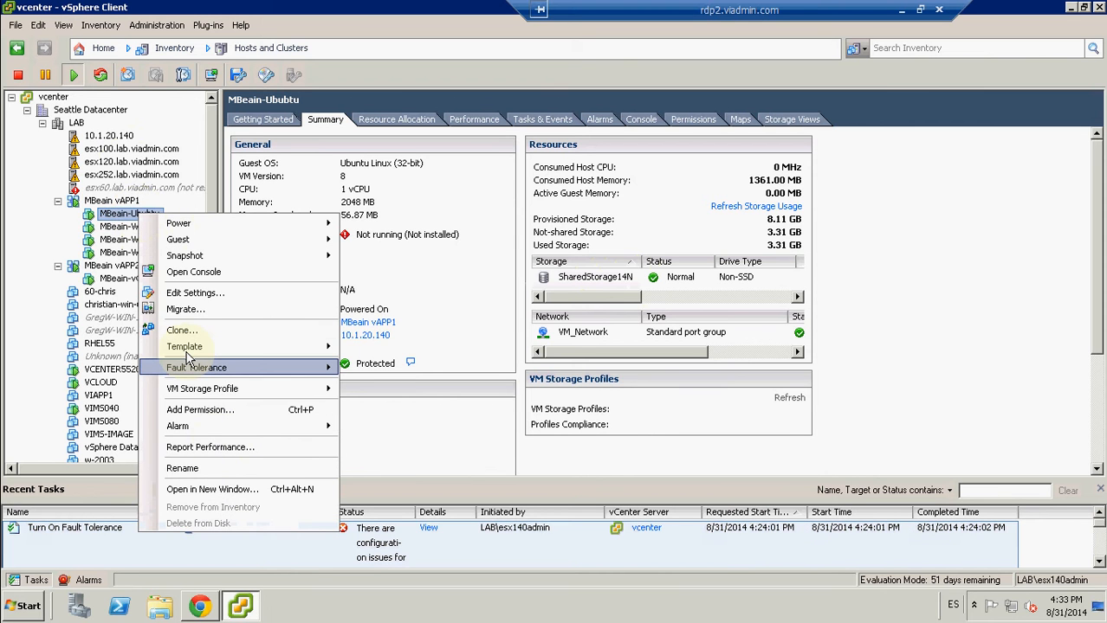
{"action": "left_click", "coordinate": [185, 309]}
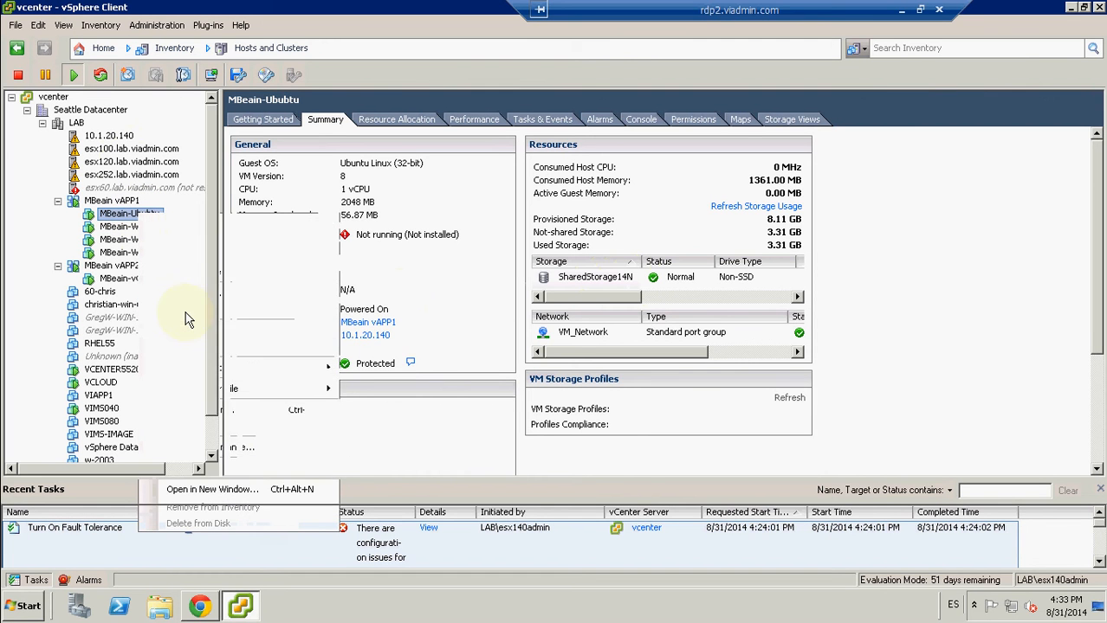
{"action": "double_click", "coordinate": [386, 13]}
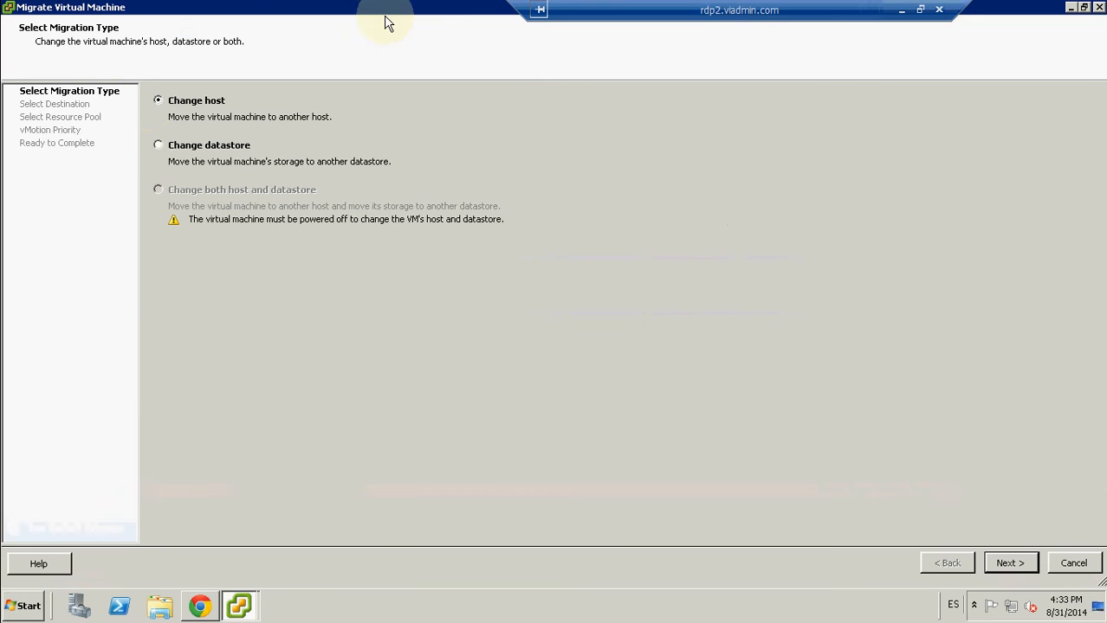
{"action": "left_click", "coordinate": [159, 147]}
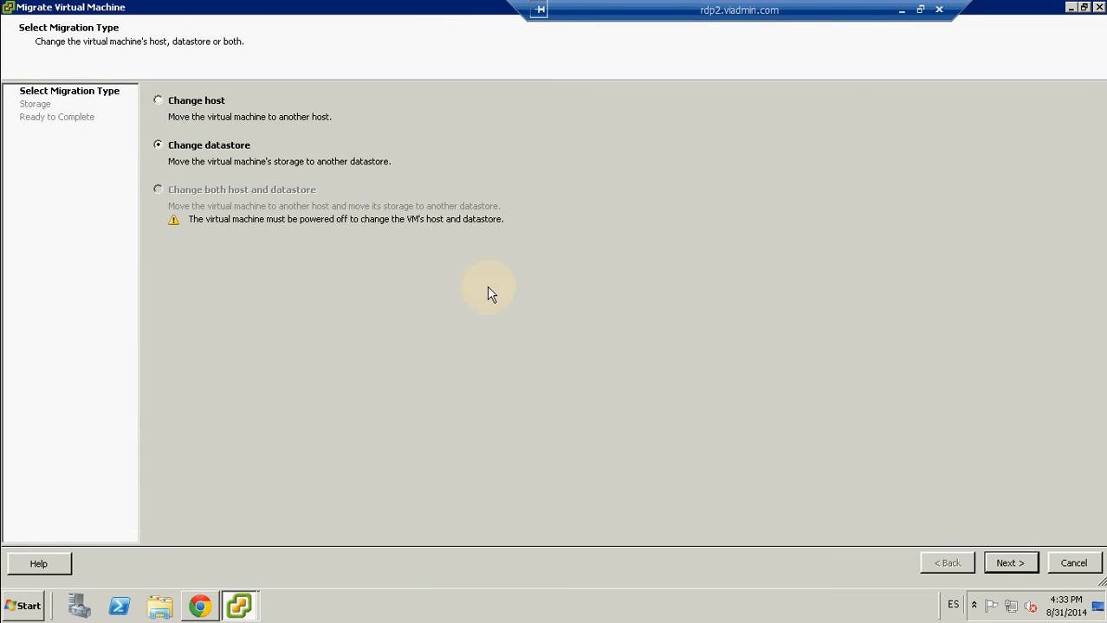
{"action": "left_click", "coordinate": [1011, 563]}
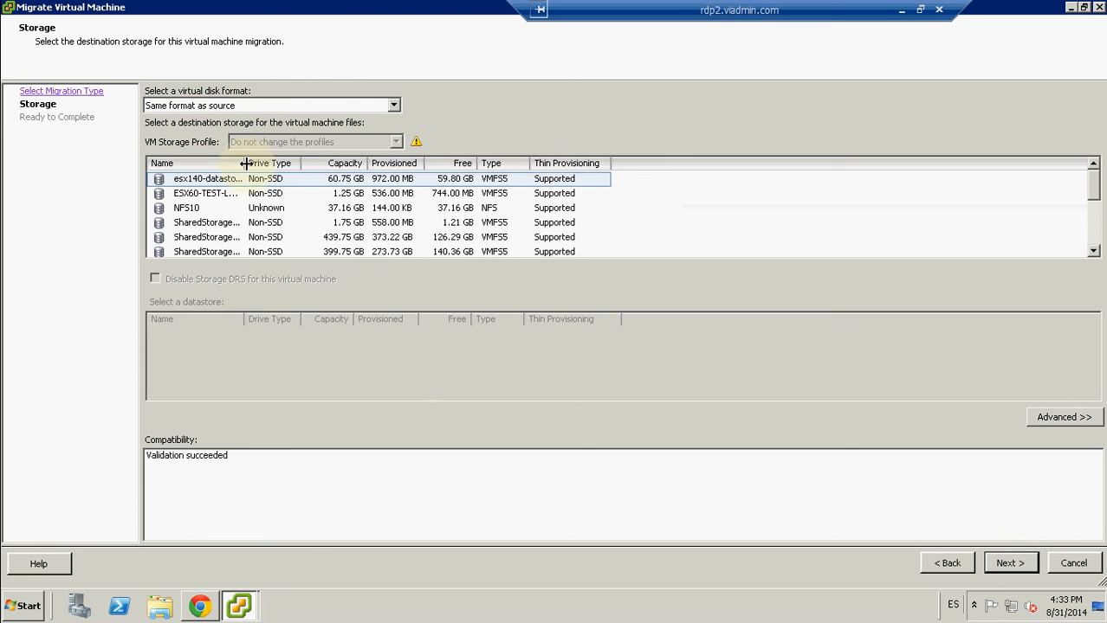
Step: Choose SharedStorage12N as the destination datastore, keep the same disk format as source, and finish the migration wizard
{"action": "left_click_drag", "start_coordinate": [301, 164], "coordinate": [313, 164]}
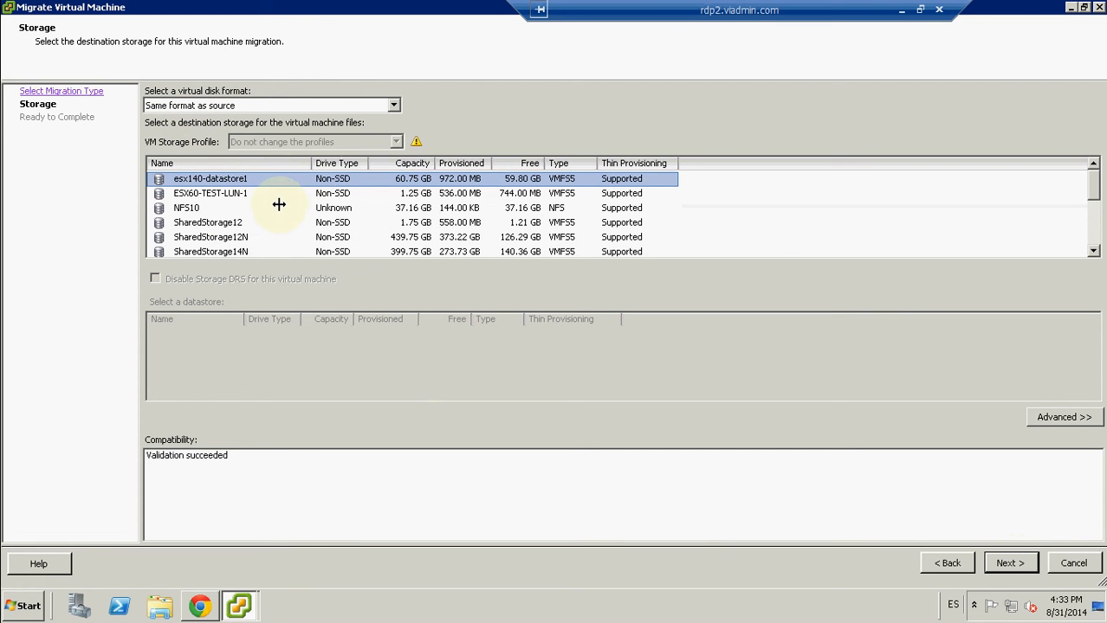
{"action": "left_click", "coordinate": [230, 239]}
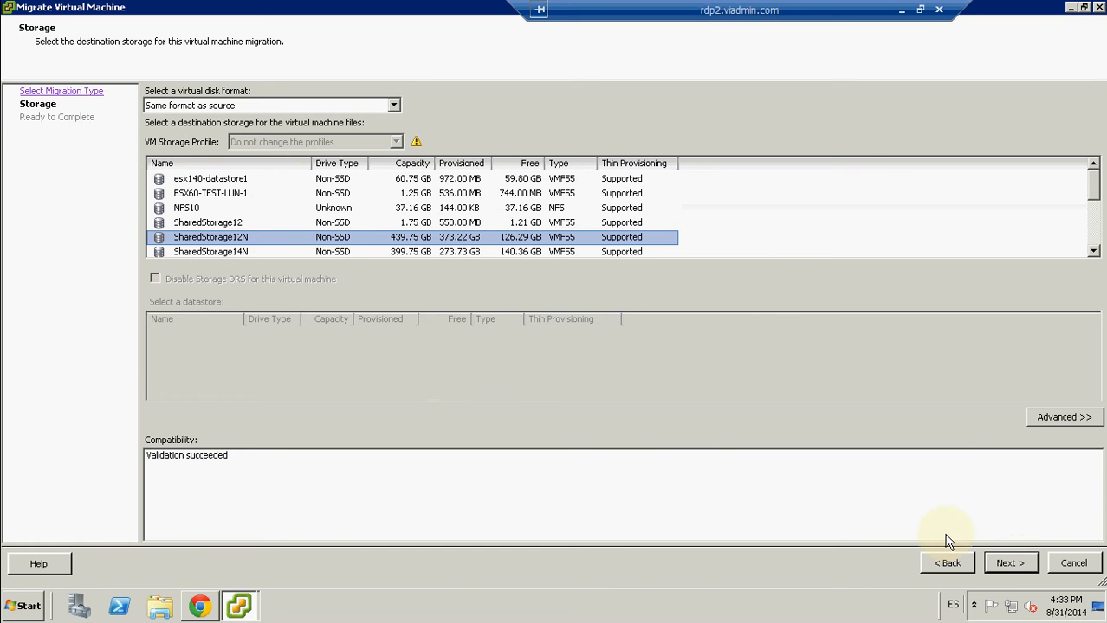
{"action": "left_click", "coordinate": [1004, 565]}
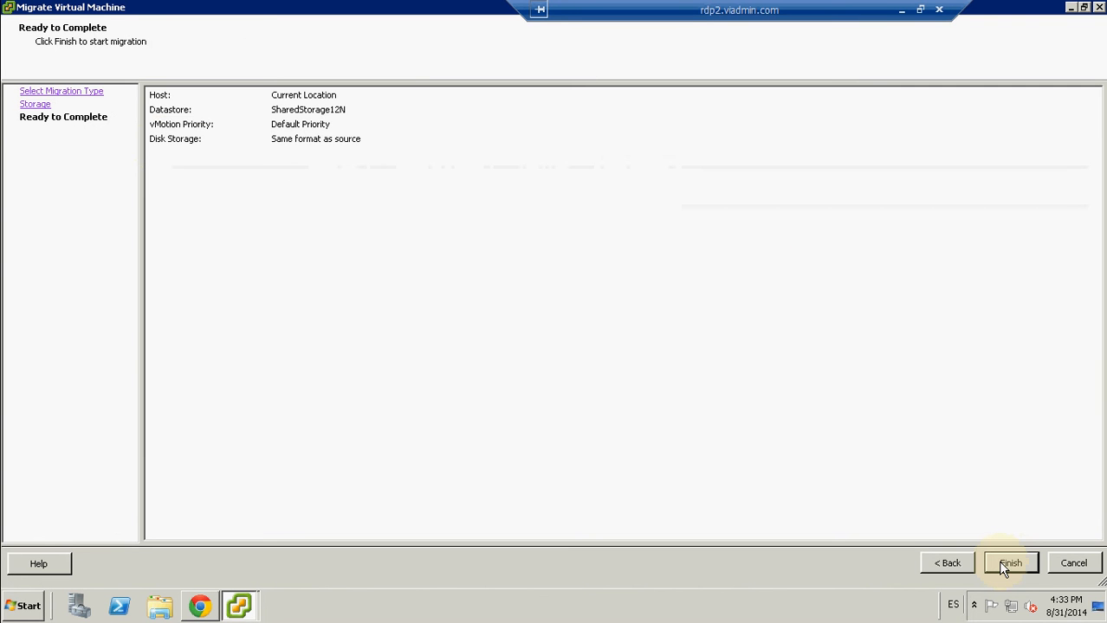
{"action": "left_click", "coordinate": [1001, 563]}
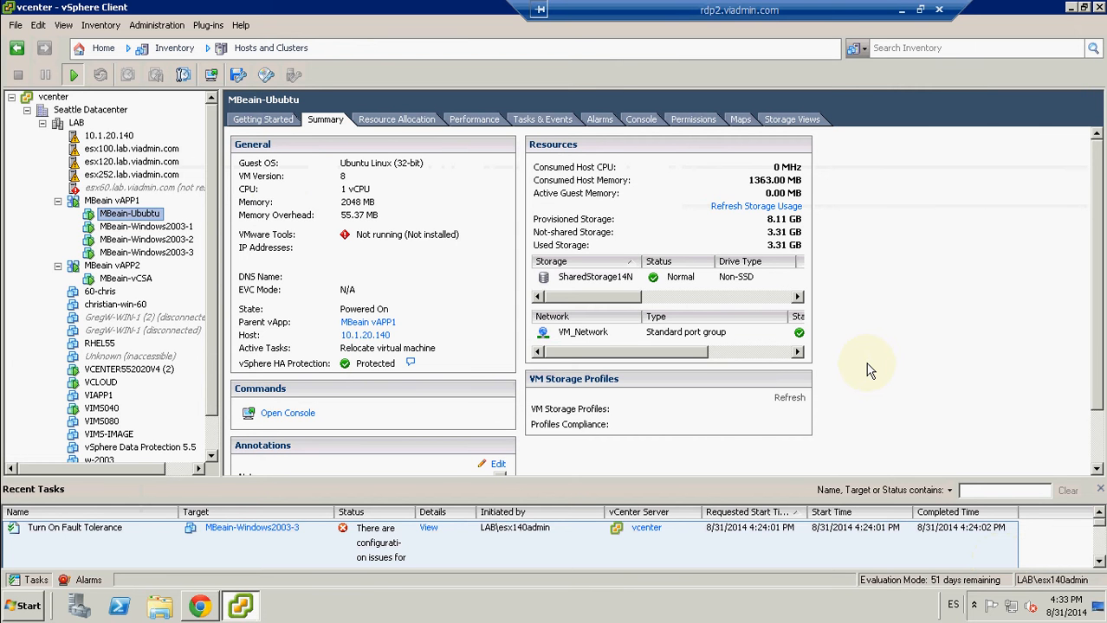
Step: Browse the SharedStorage14N datastore for the MBeain-Ububtu folder while the relocation runs, and close the browser
{"action": "left_click", "coordinate": [604, 279]}
{"action": "right_click", "coordinate": [601, 274]}
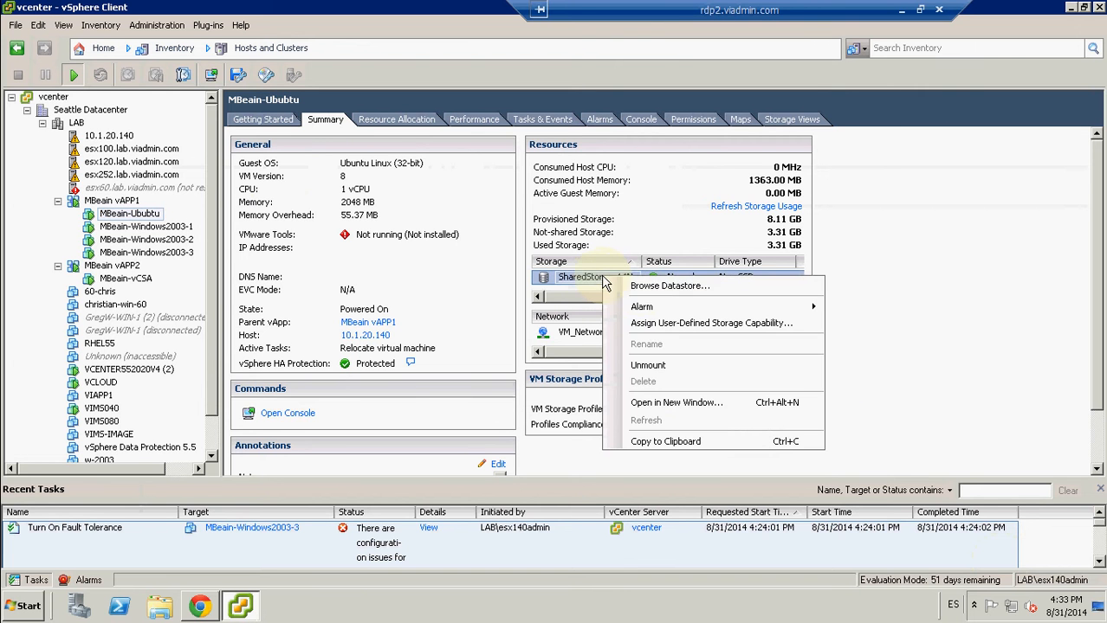
{"action": "left_click", "coordinate": [642, 288]}
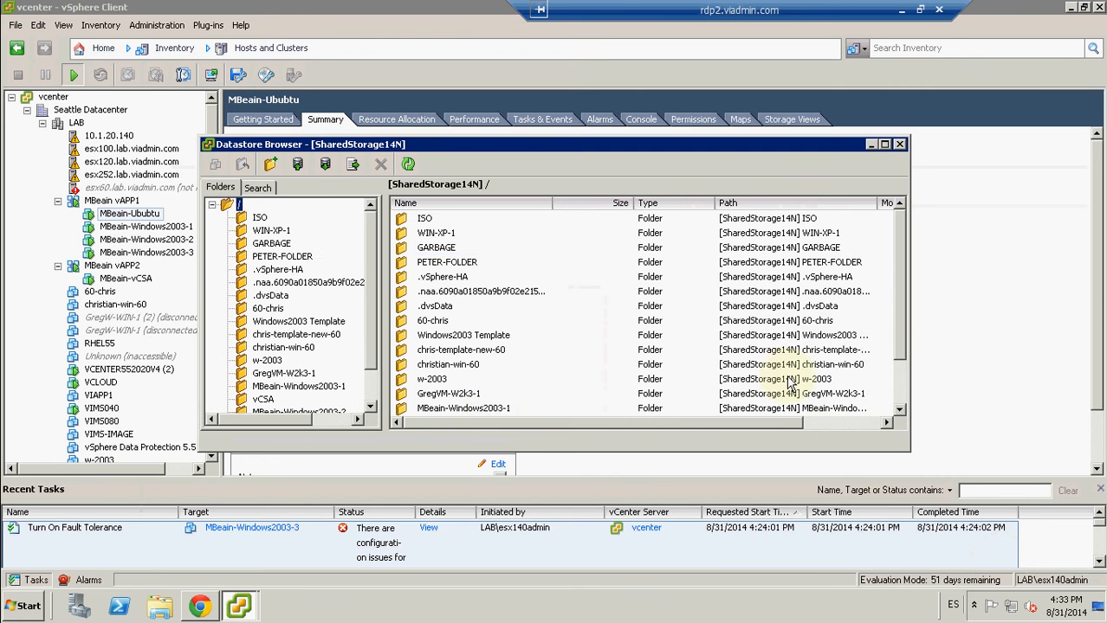
{"action": "left_click", "coordinate": [897, 400]}
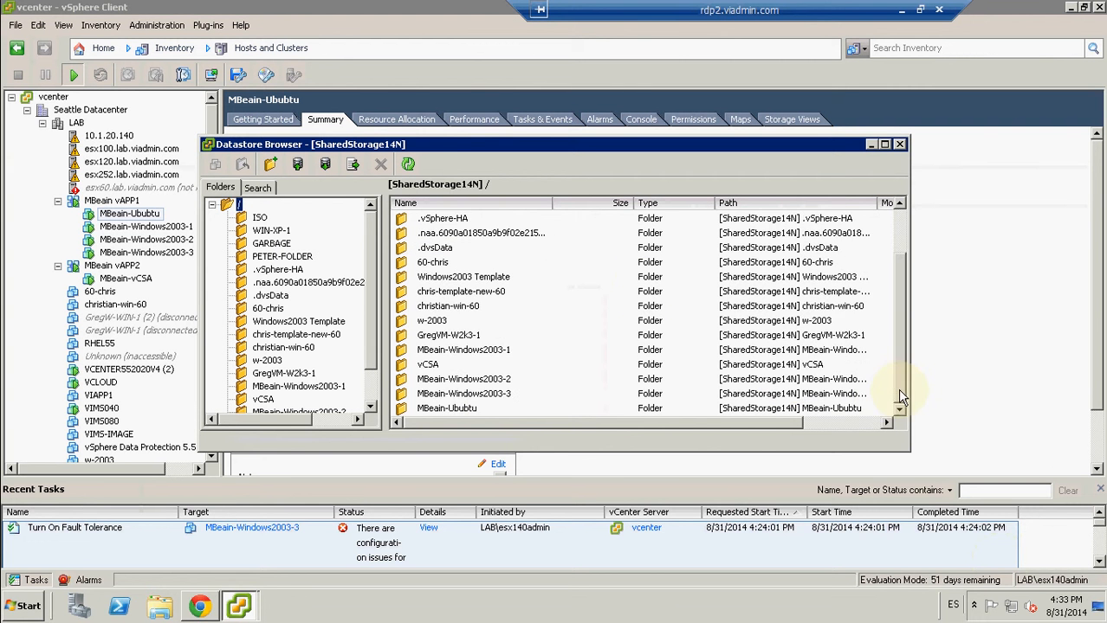
{"action": "left_click", "coordinate": [435, 410]}
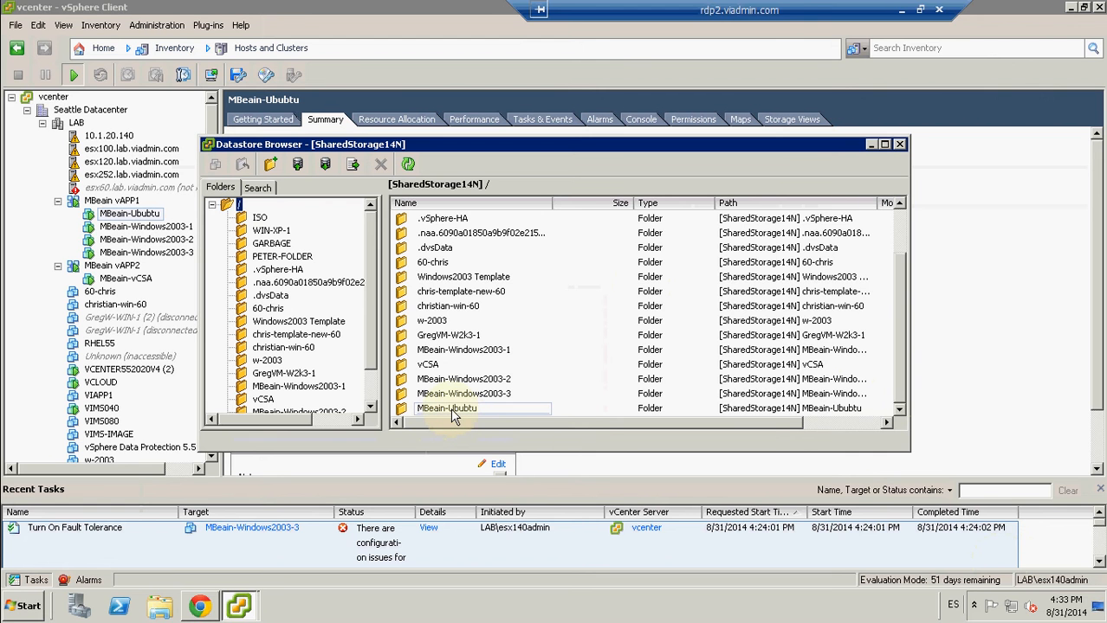
{"action": "left_click", "coordinate": [899, 146]}
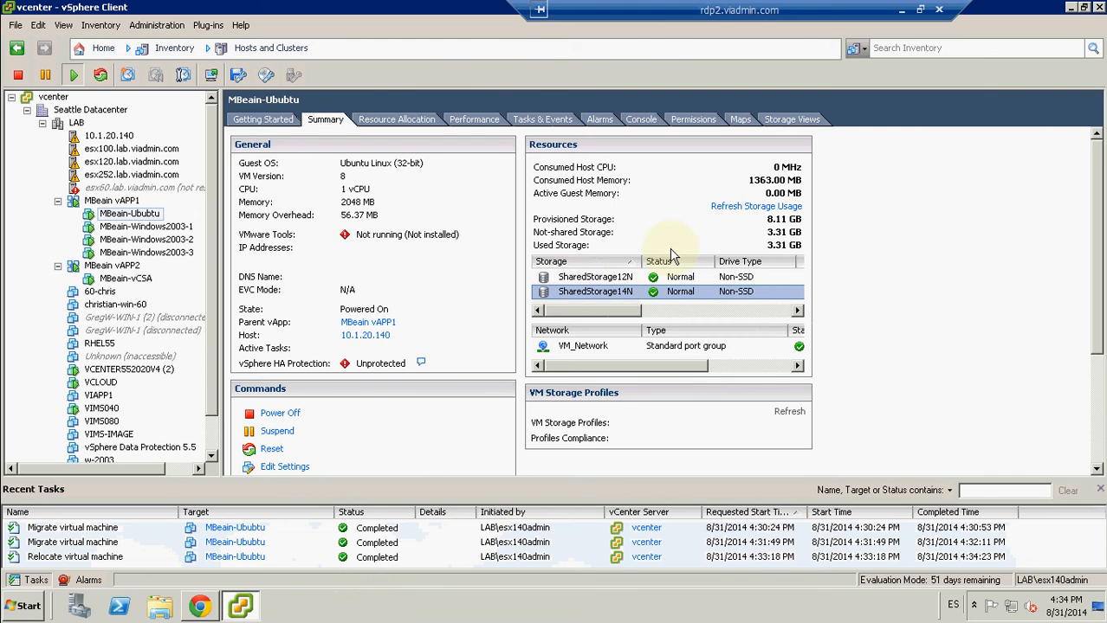
Step: Refresh the storage usage of MBeain-Ububtu and browse the SharedStorage12N datastore for the virtual machine's folder
{"action": "left_click", "coordinate": [726, 211]}
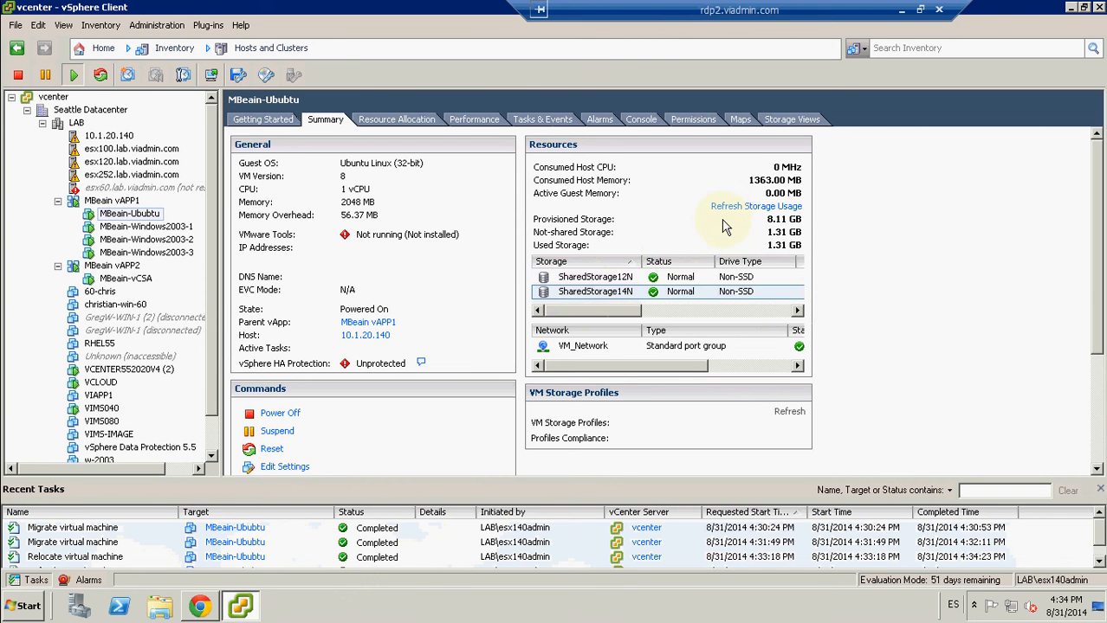
{"action": "right_click", "coordinate": [612, 284]}
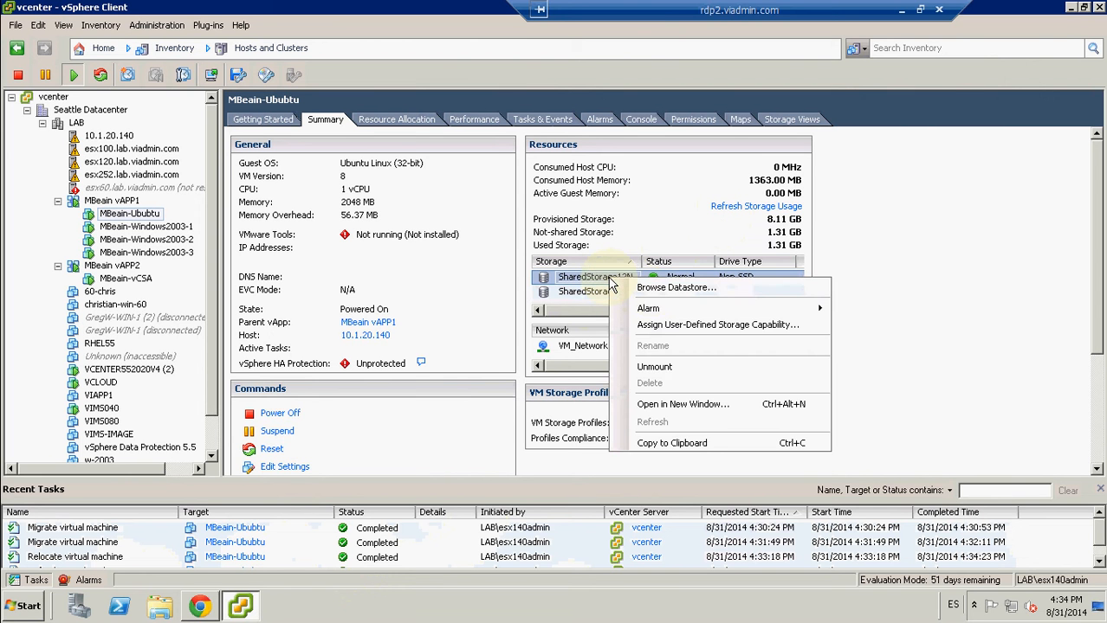
{"action": "left_click", "coordinate": [645, 288]}
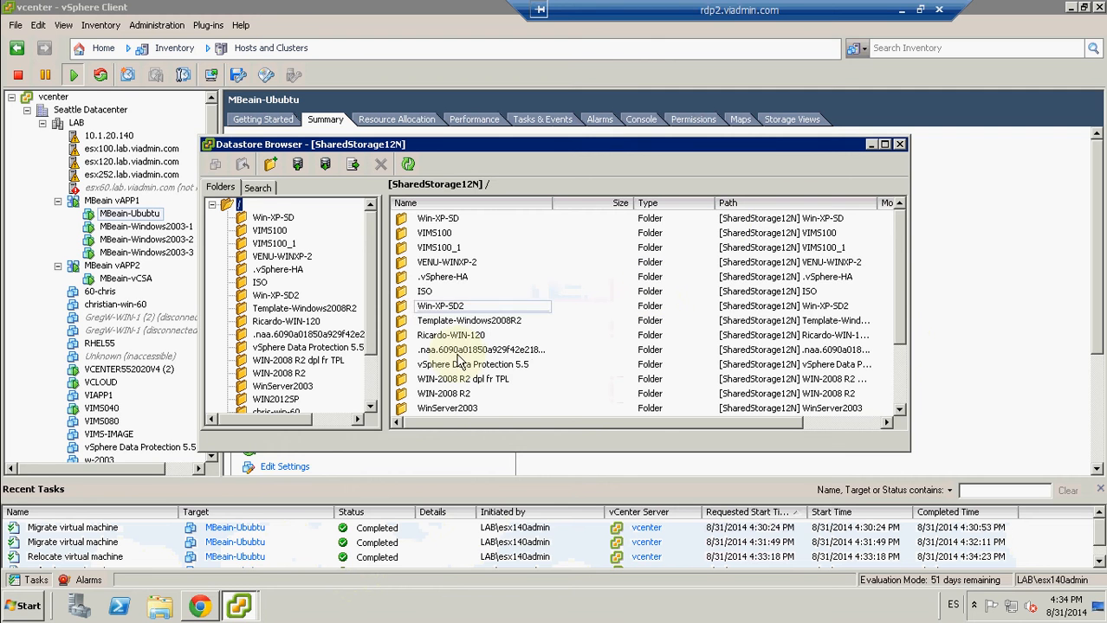
{"action": "left_click", "coordinate": [900, 395]}
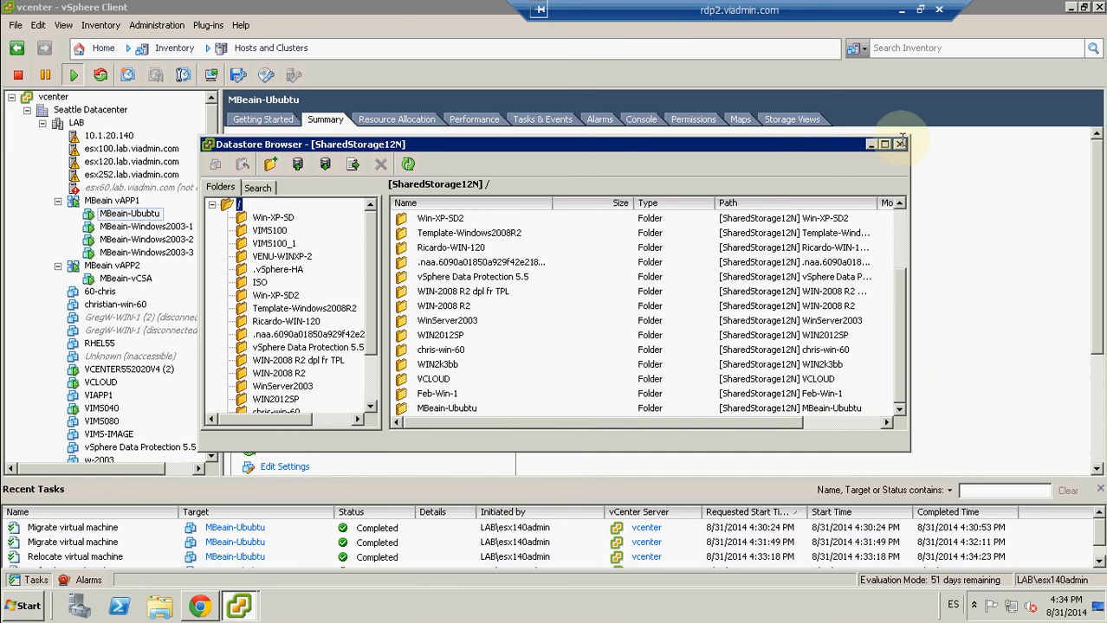
{"action": "left_click", "coordinate": [901, 146]}
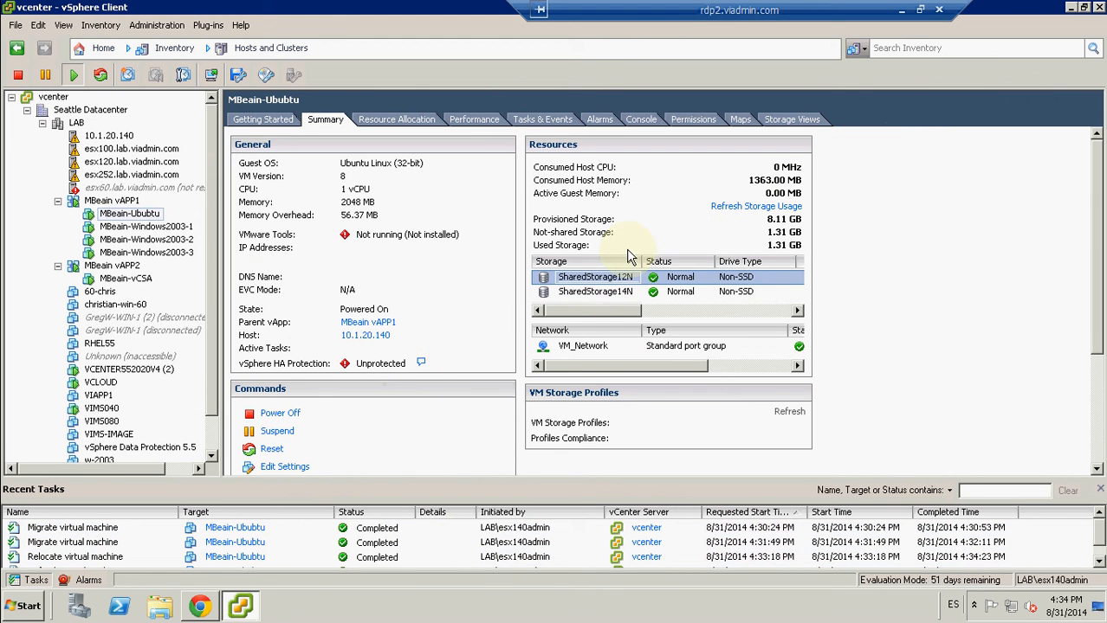
Step: Browse the SharedStorage14N datastore again to check whether it holds a MBeain-Ububtu folder after the relocation
{"action": "left_click", "coordinate": [599, 292]}
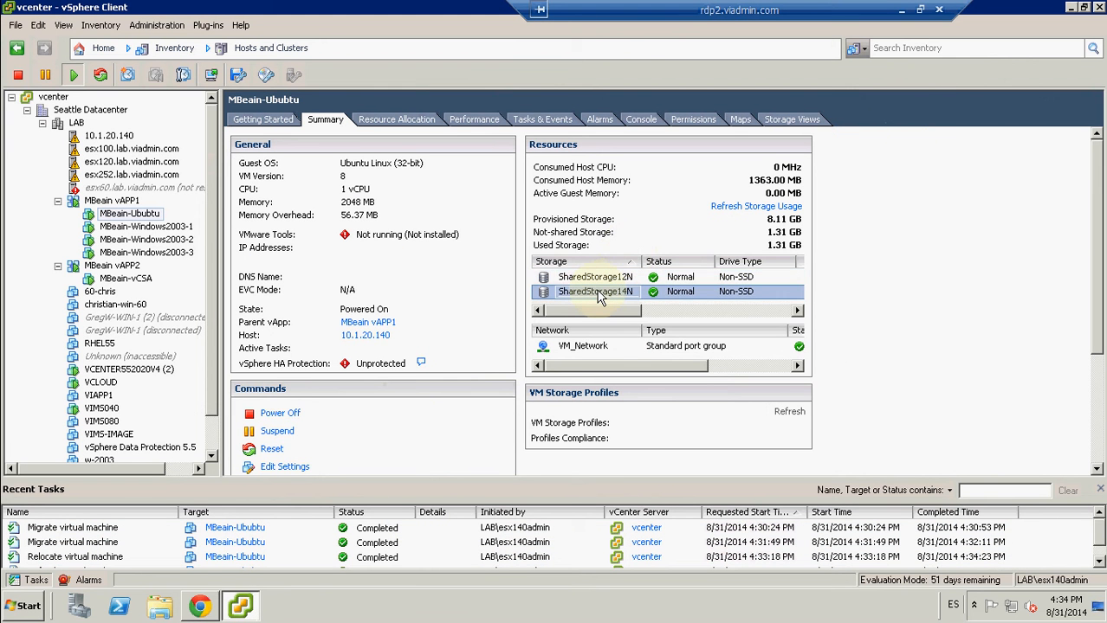
{"action": "right_click", "coordinate": [599, 294]}
{"action": "left_click", "coordinate": [636, 294]}
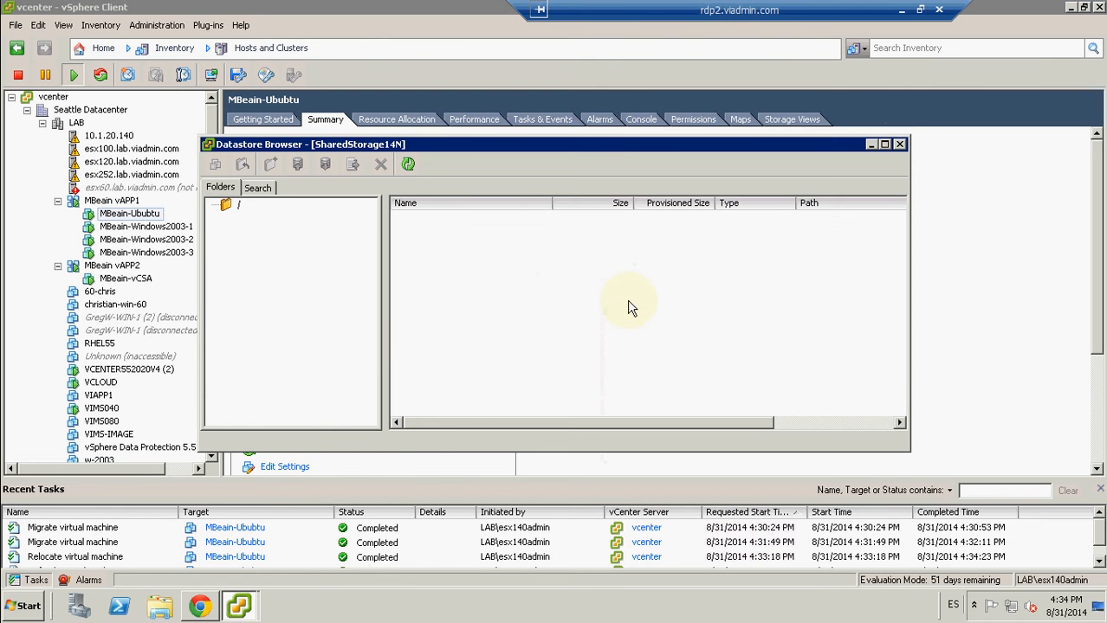
{"action": "scroll", "coordinate": [905, 400], "scroll_direction": "down", "scroll_amount": 1}
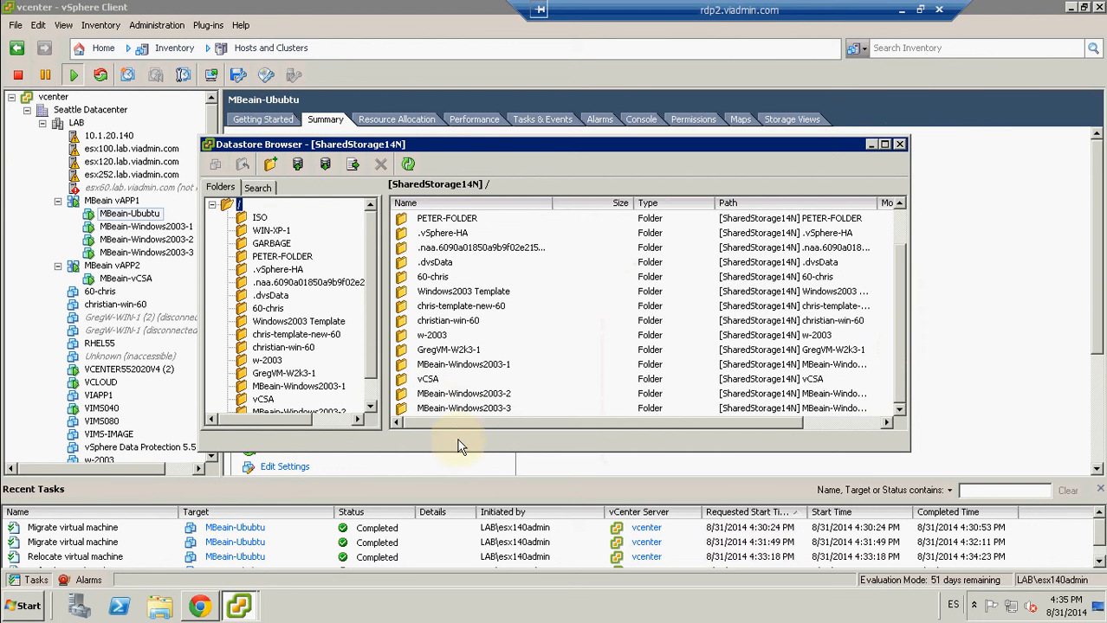
{"action": "left_click", "coordinate": [457, 408]}
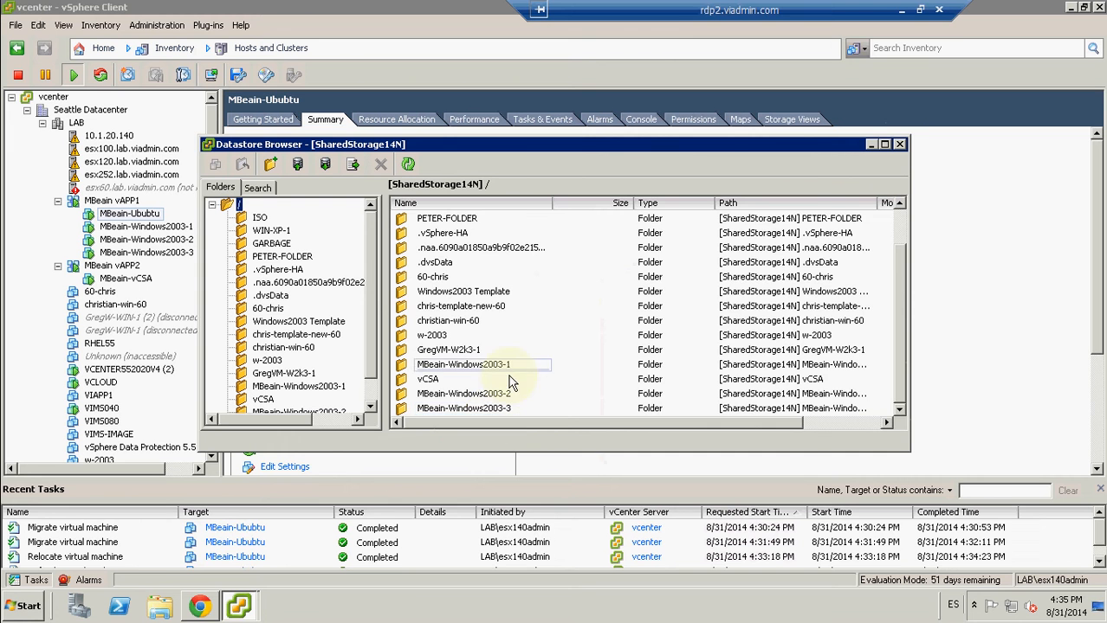
{"action": "left_click", "coordinate": [901, 145]}
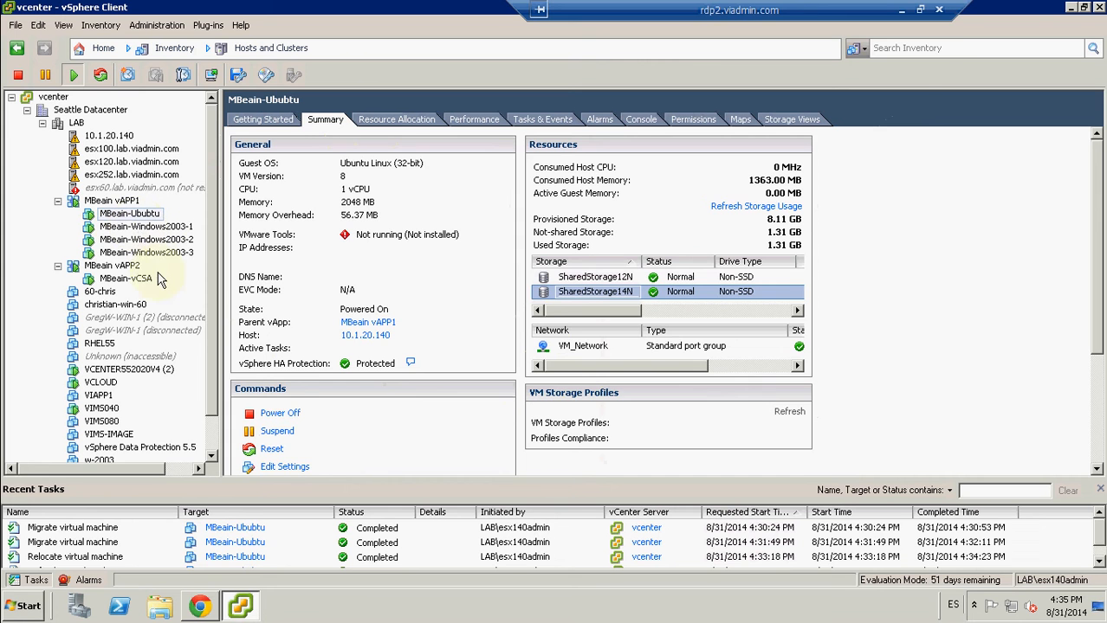
Step: Review the resource allocation and the virtual machine start order in the MBeain vAPP1 settings, and close them
{"action": "left_click", "coordinate": [113, 201]}
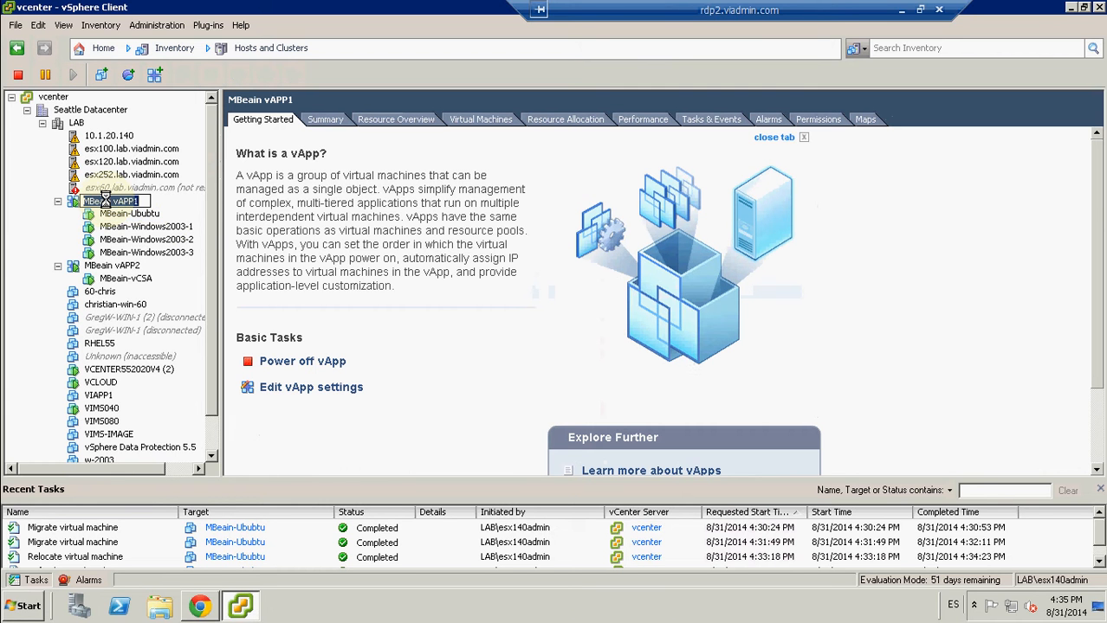
{"action": "left_click", "coordinate": [66, 226]}
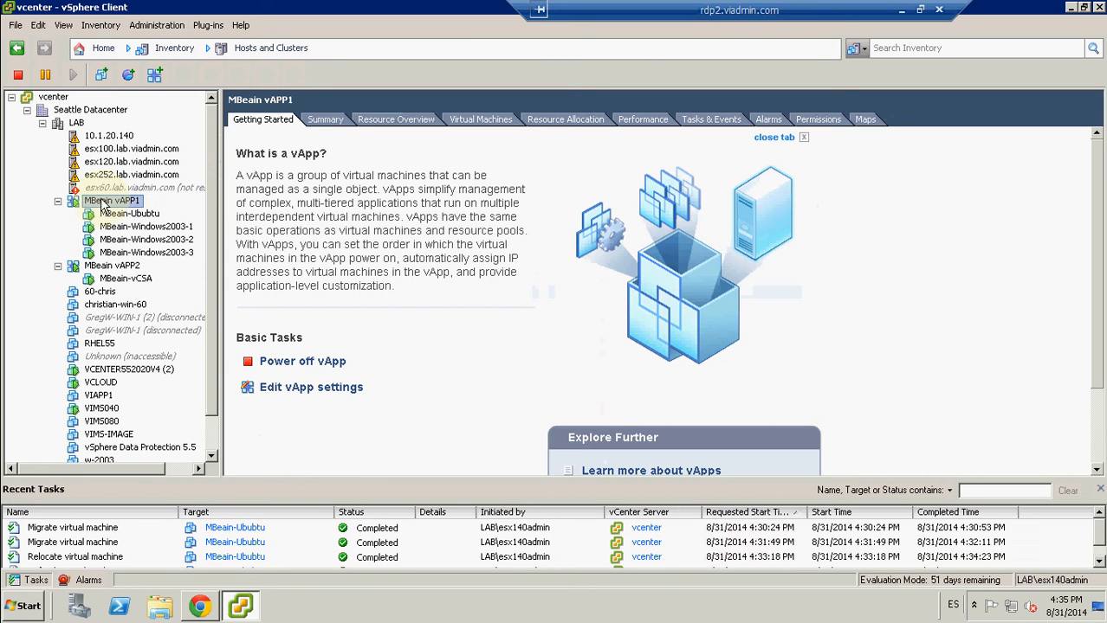
{"action": "right_click", "coordinate": [103, 205]}
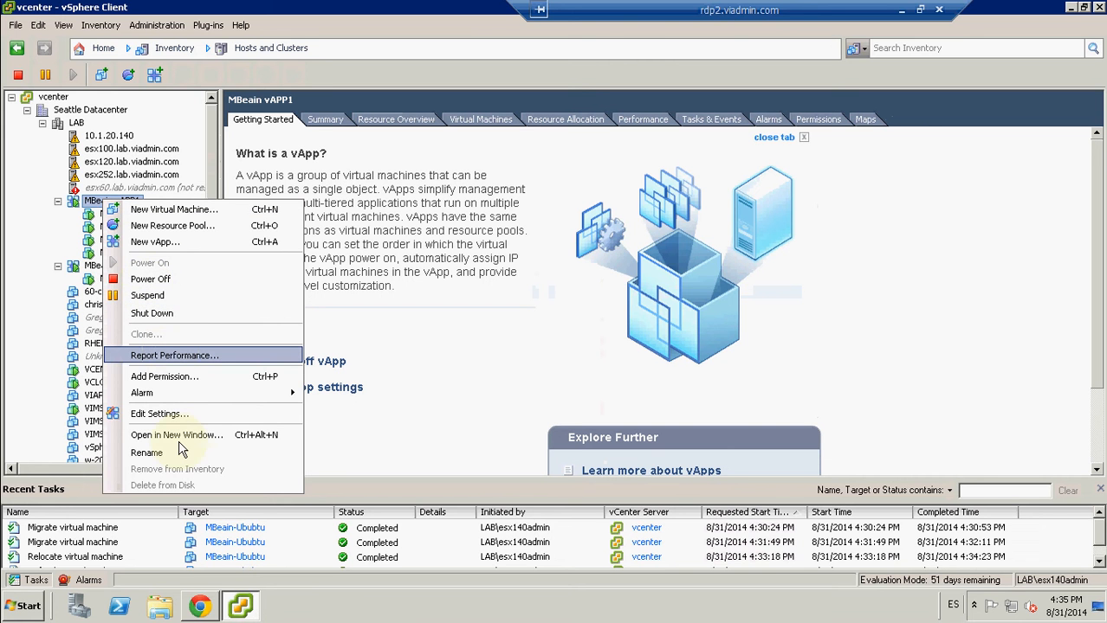
{"action": "left_click", "coordinate": [169, 417]}
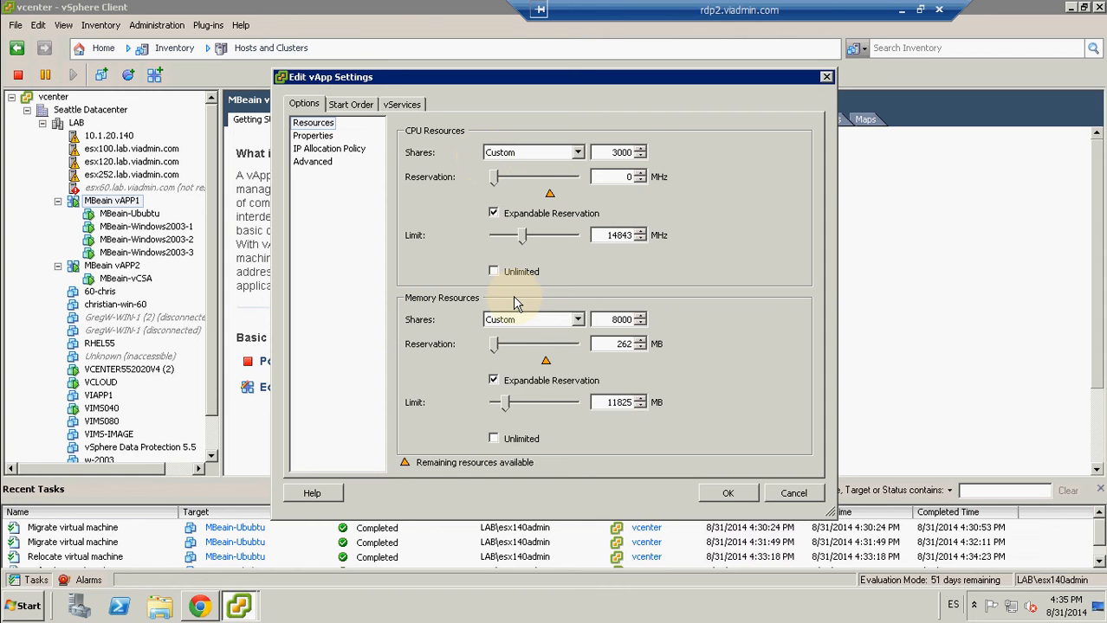
{"action": "left_click", "coordinate": [352, 104]}
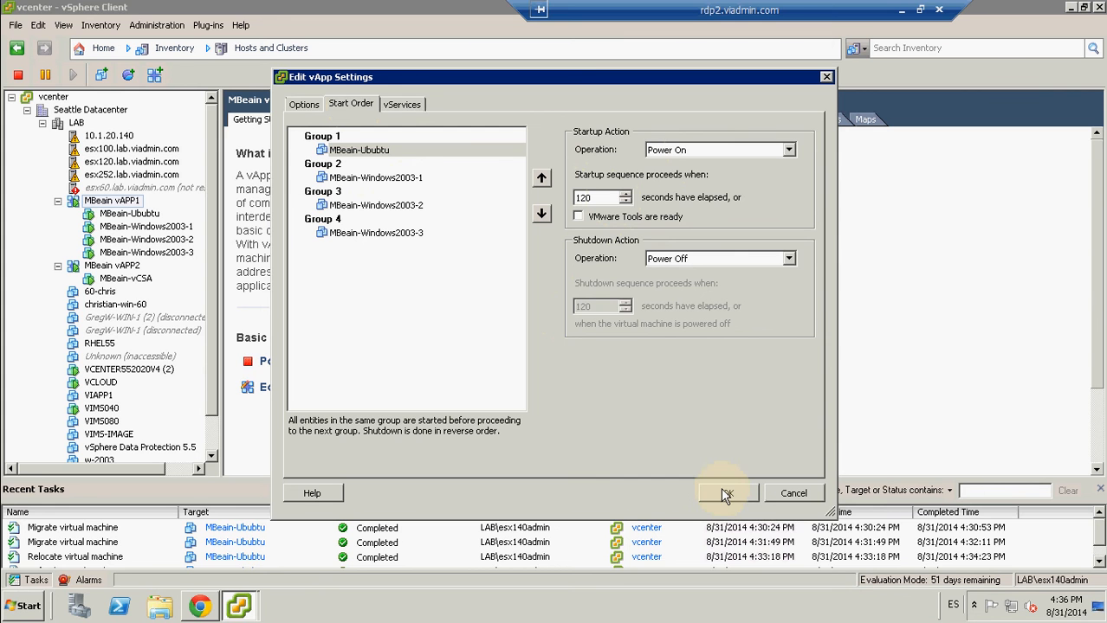
{"action": "left_click", "coordinate": [362, 103]}
{"action": "left_click", "coordinate": [729, 495]}
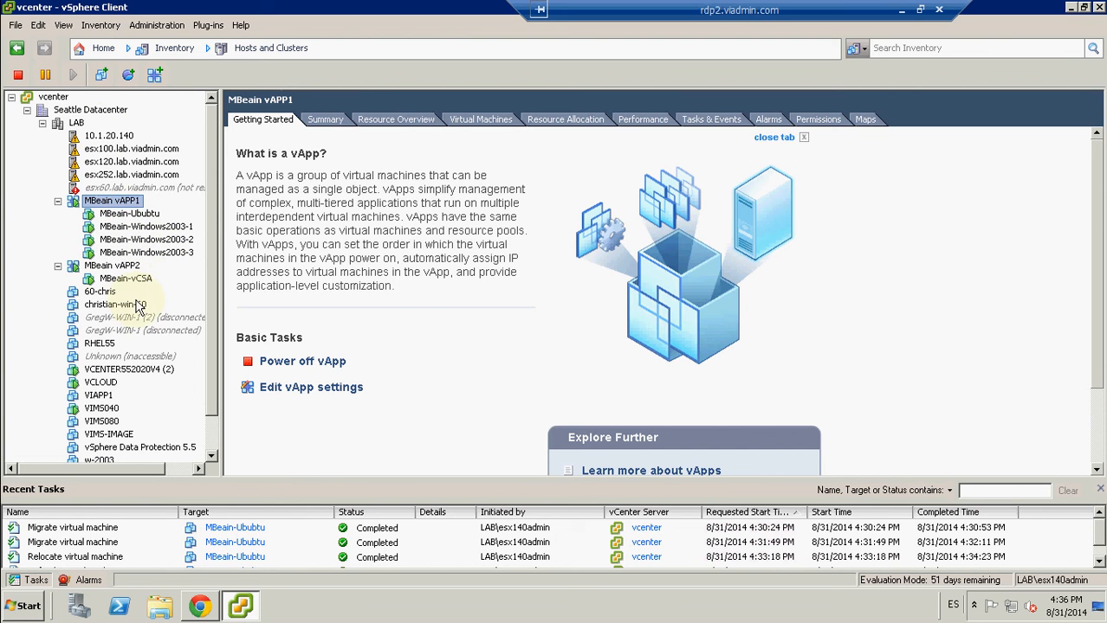
Step: Review the CPU and memory resource settings of MBeain vAPP2 and close them
{"action": "right_click", "coordinate": [128, 280]}
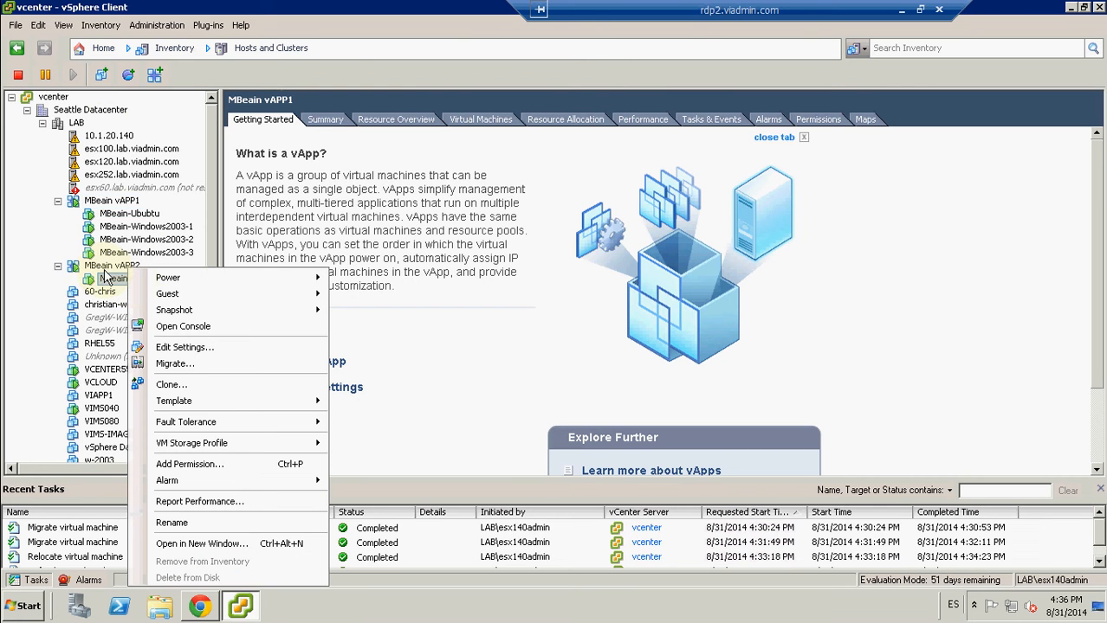
{"action": "right_click", "coordinate": [108, 267]}
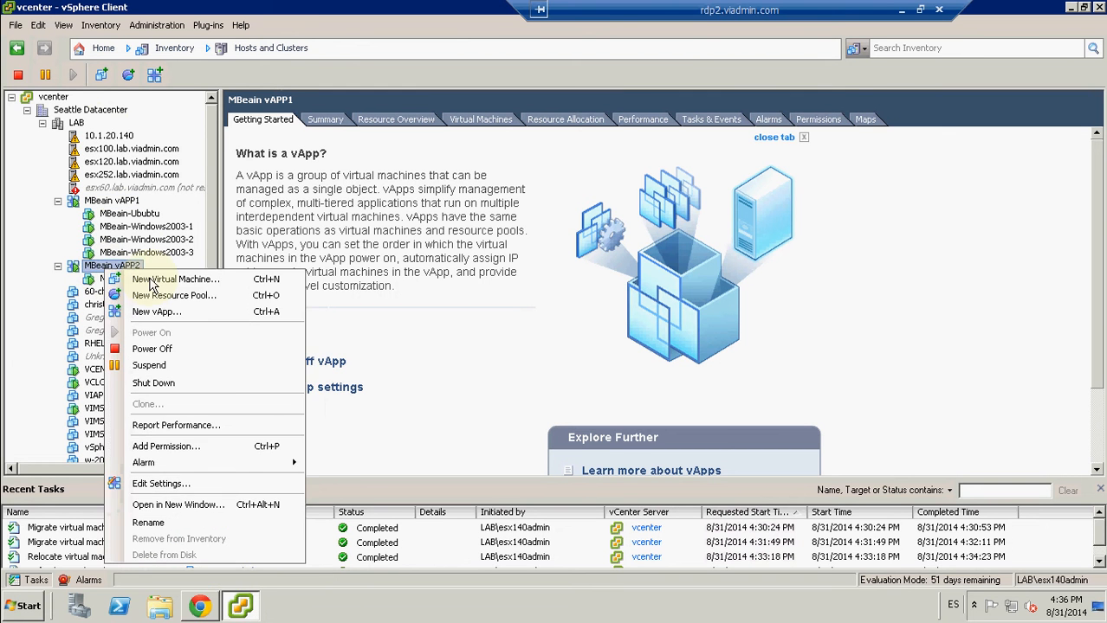
{"action": "left_click", "coordinate": [156, 485]}
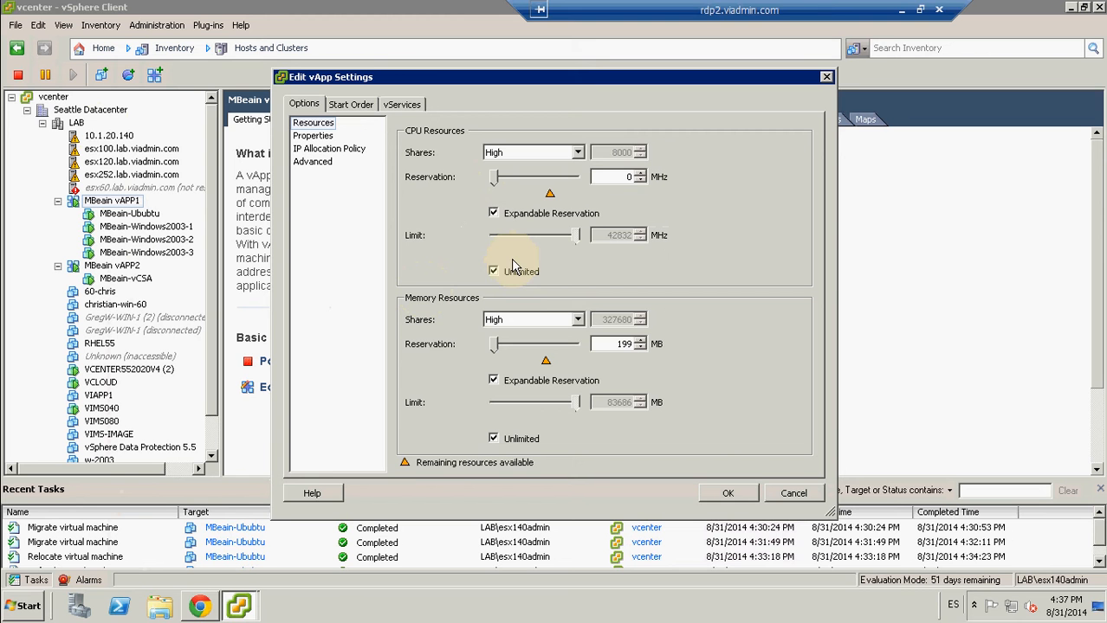
{"action": "left_click", "coordinate": [728, 497]}
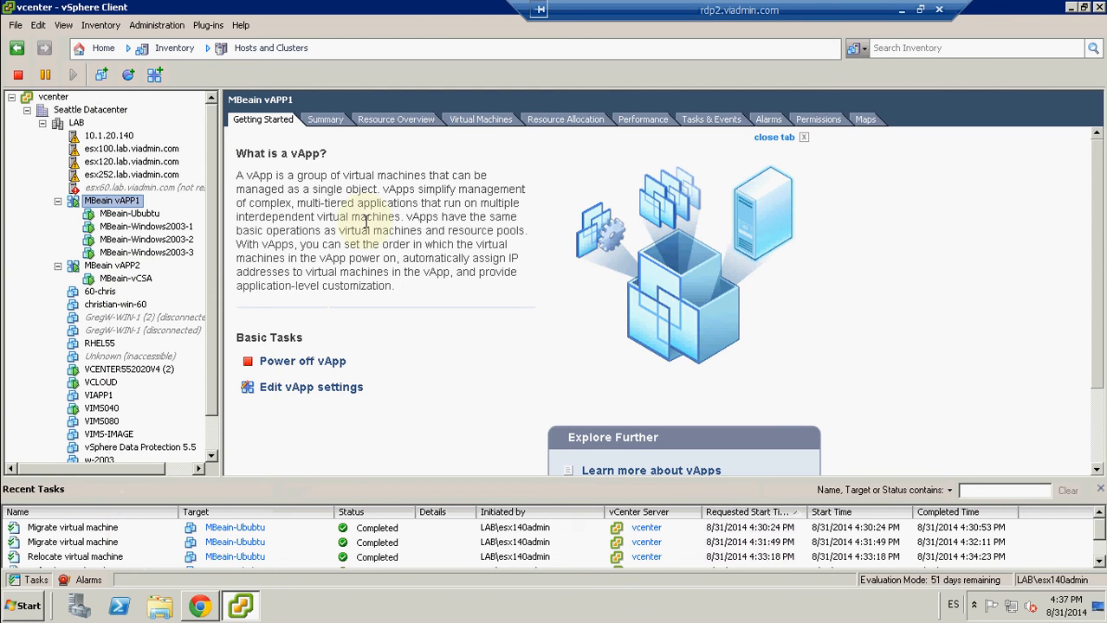
Step: Review the vSphere DRS automation level in the LAB cluster settings without changing it, and run DRS on the cluster
{"action": "left_click", "coordinate": [77, 123]}
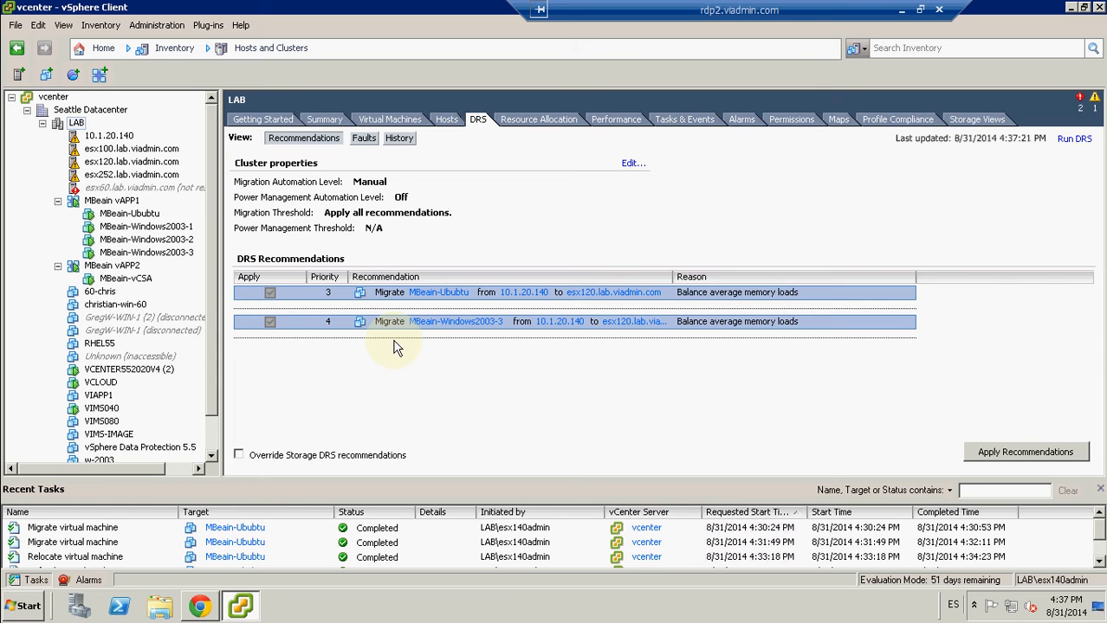
{"action": "right_click", "coordinate": [77, 123]}
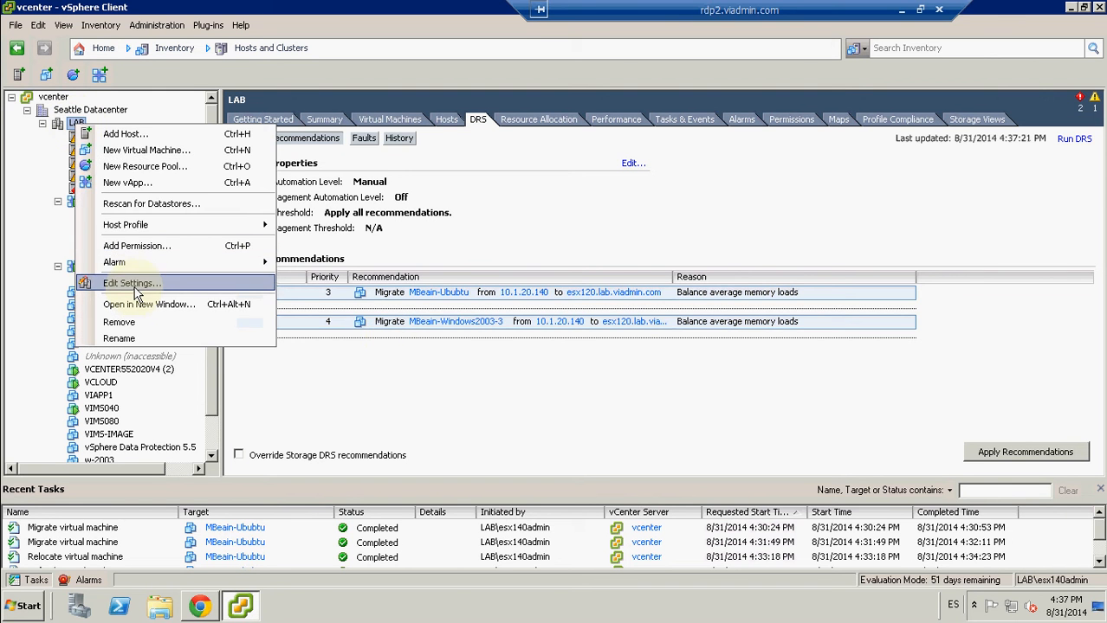
{"action": "left_click", "coordinate": [133, 288]}
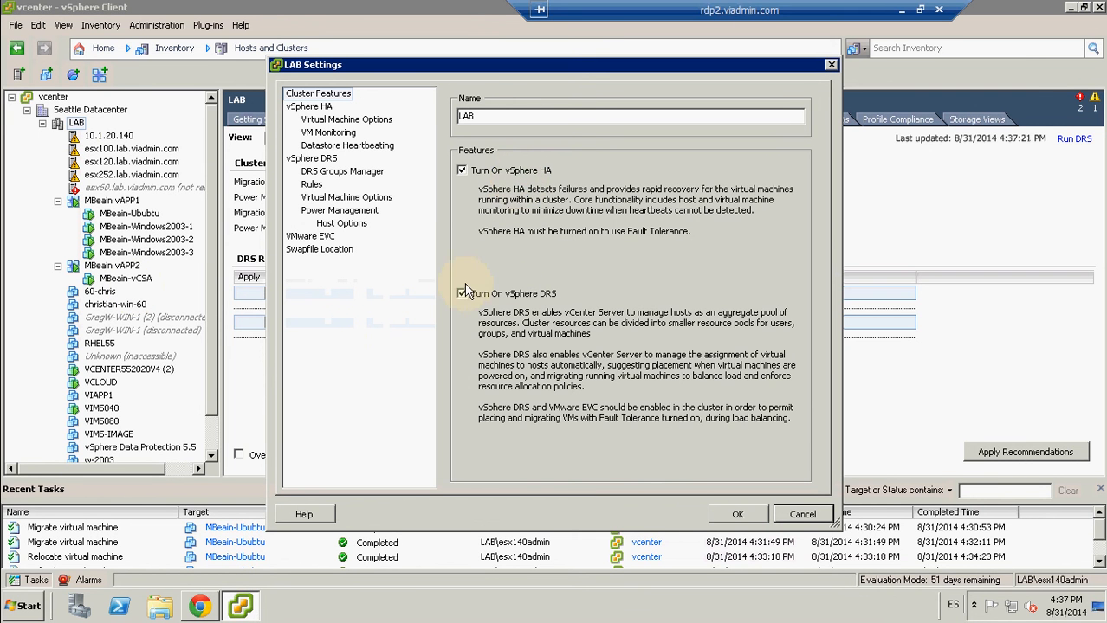
{"action": "left_click", "coordinate": [312, 159]}
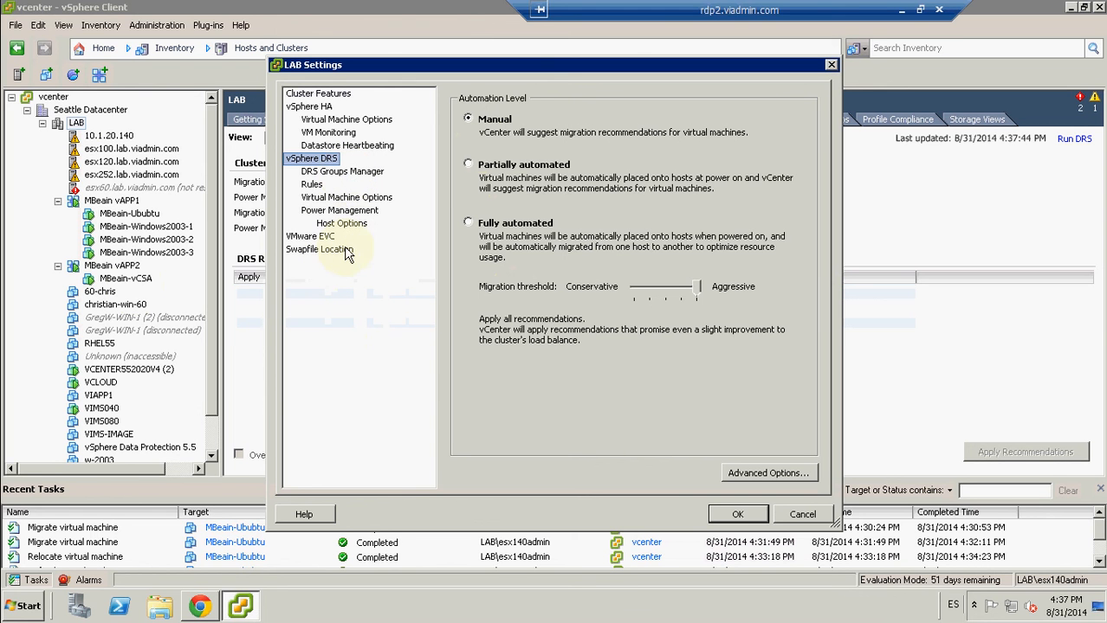
{"action": "left_click", "coordinate": [800, 516]}
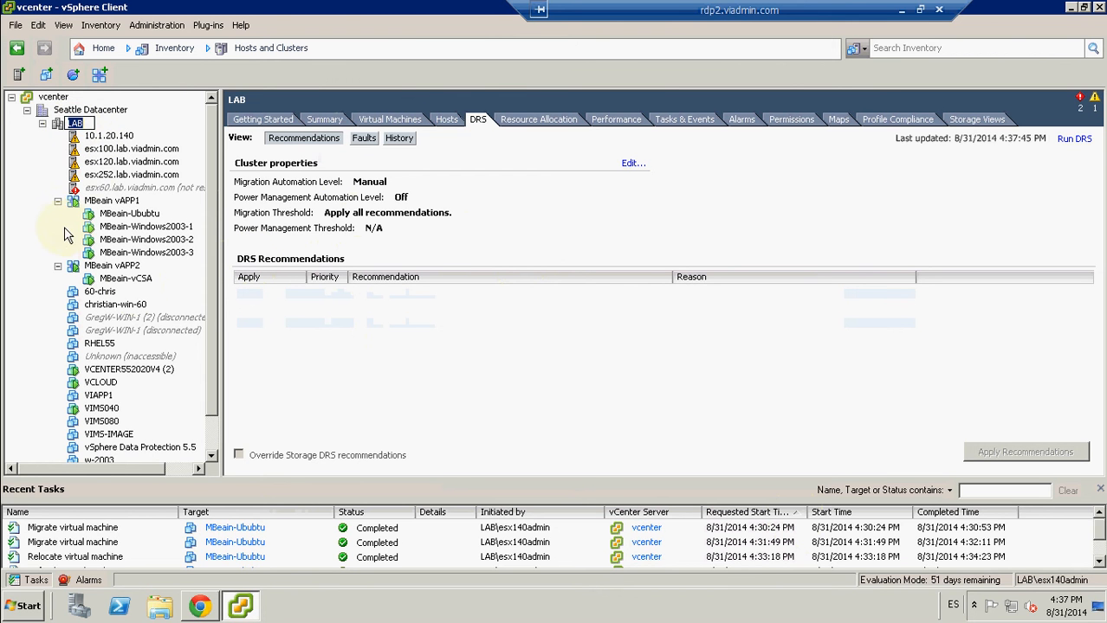
{"action": "left_click", "coordinate": [1080, 141]}
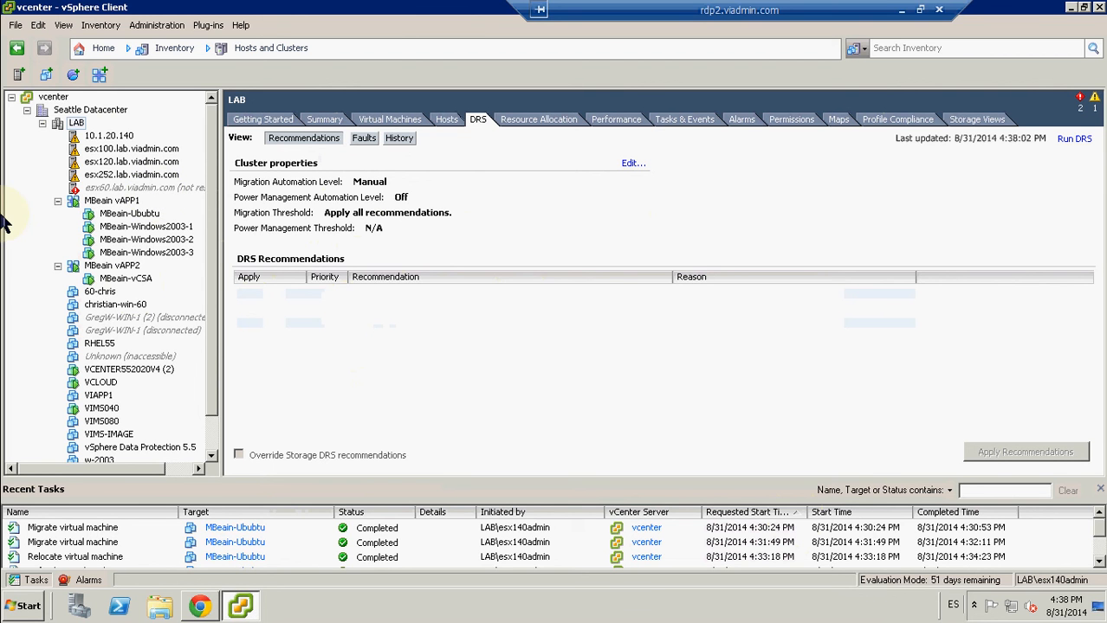
Step: Inspect the LAB cluster's vSphere HA virtual machine options, VM monitoring and datastore heartbeating without changing them, and view the cluster summary
{"action": "right_click", "coordinate": [77, 124]}
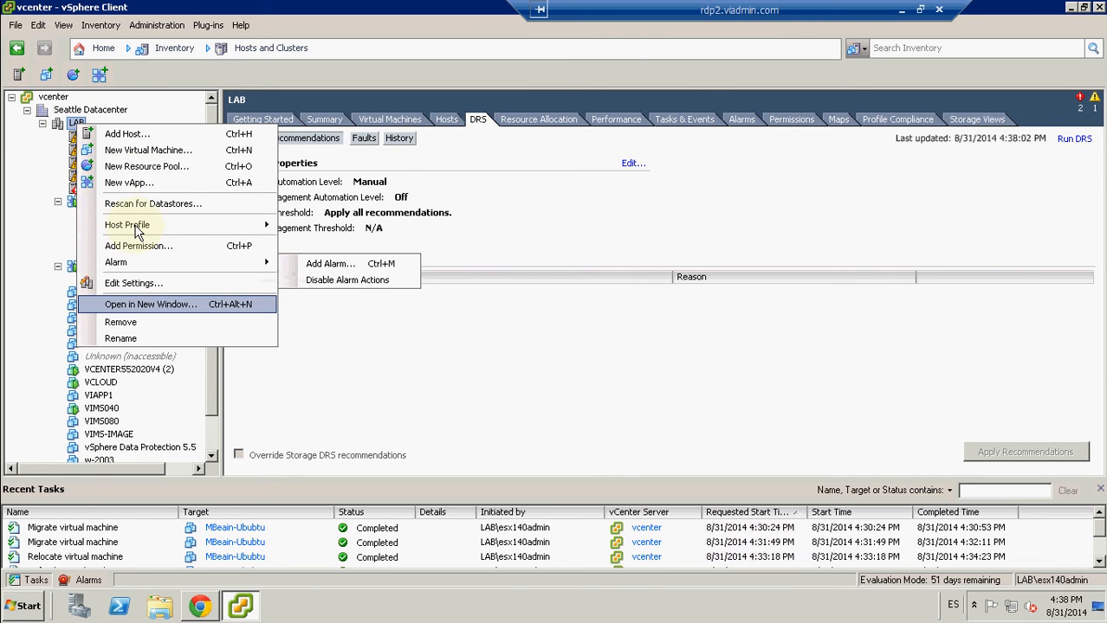
{"action": "left_click", "coordinate": [134, 284]}
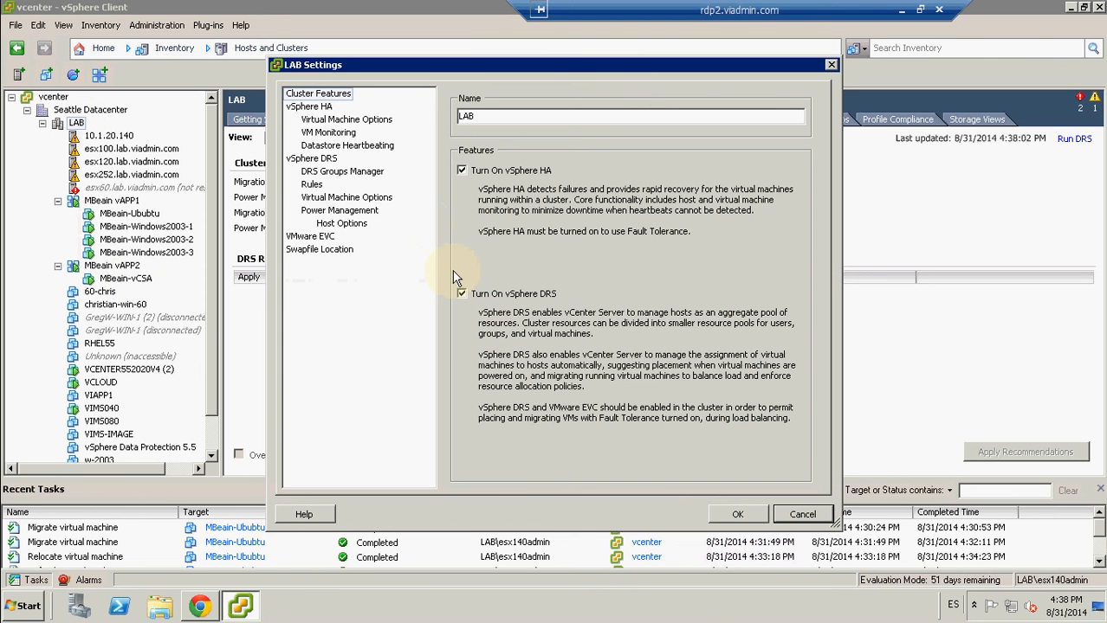
{"action": "left_click", "coordinate": [317, 124]}
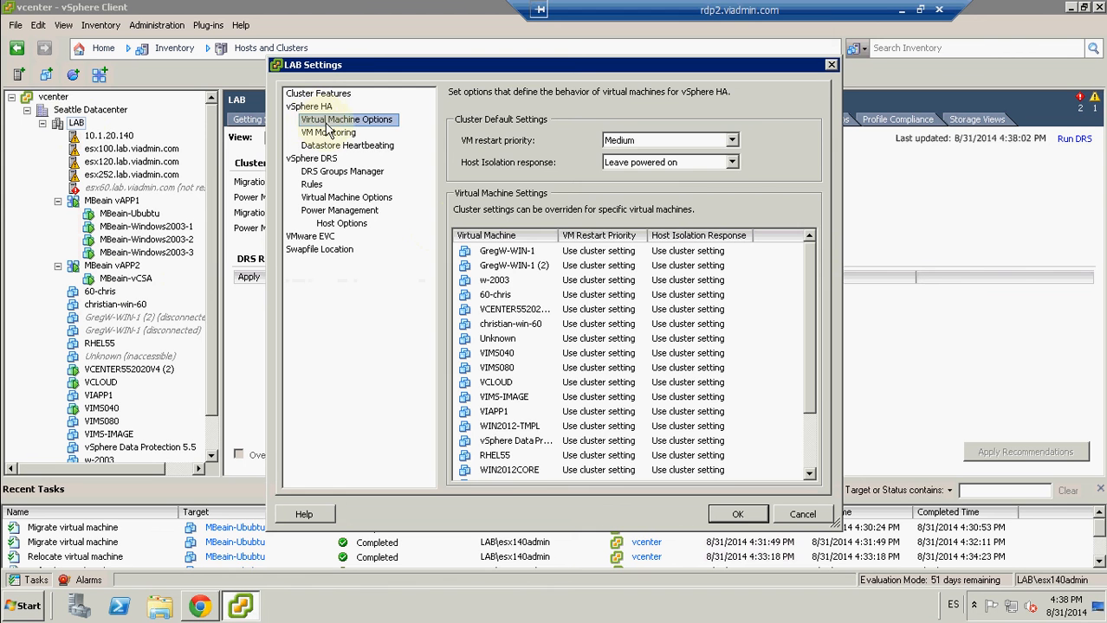
{"action": "left_click", "coordinate": [328, 135]}
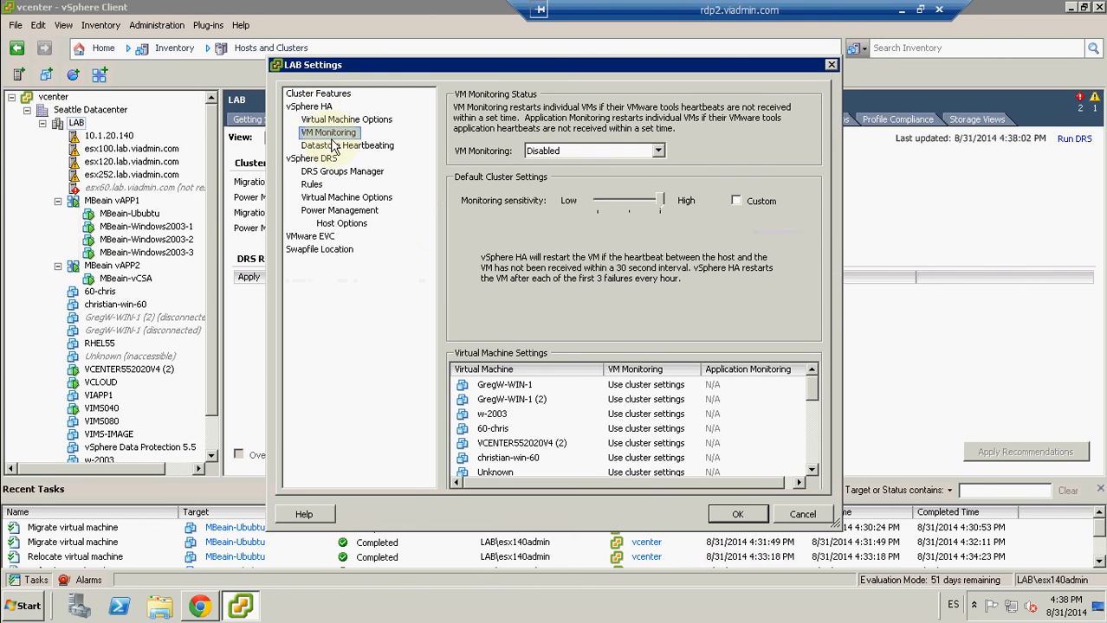
{"action": "left_click", "coordinate": [339, 147]}
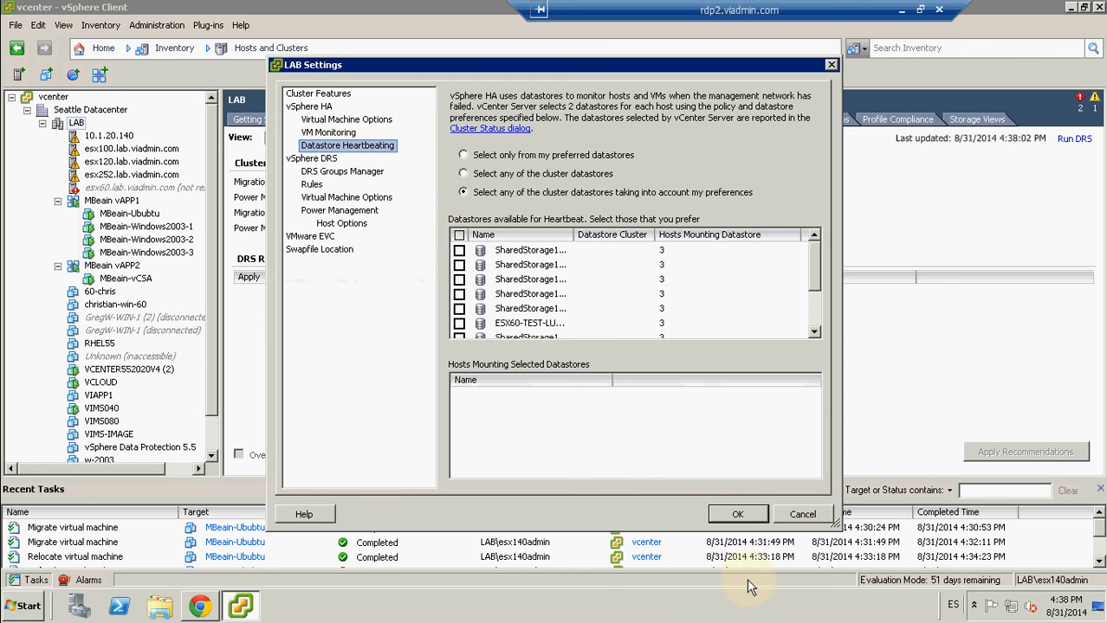
{"action": "left_click", "coordinate": [802, 514]}
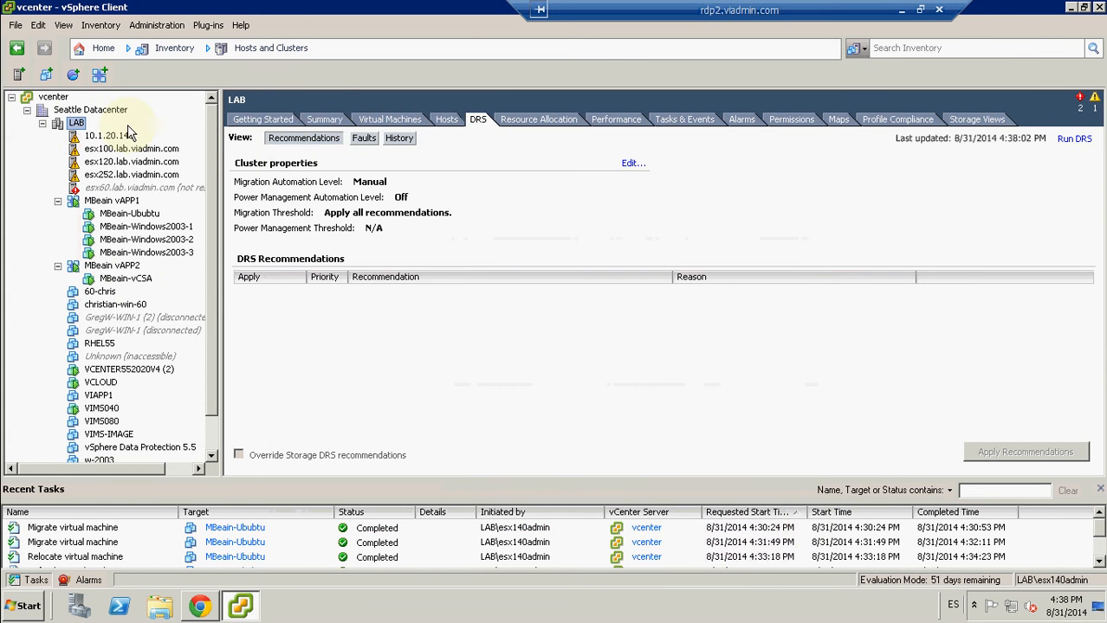
{"action": "left_click", "coordinate": [327, 120]}
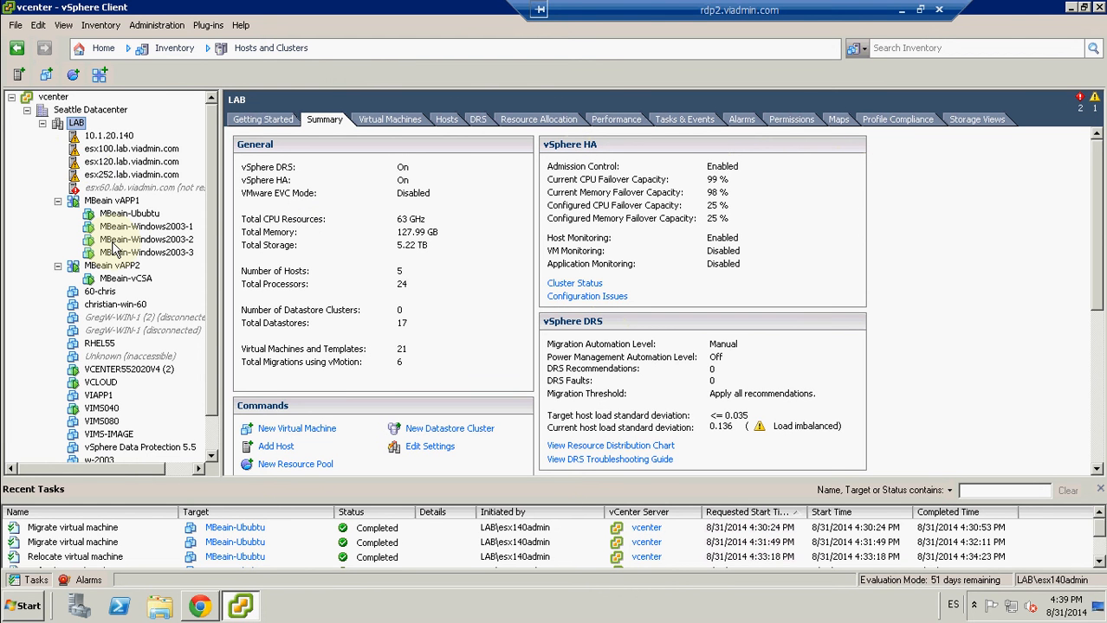
Step: Check the summary of host 10.1.20.140 for its Fault Tolerance configuration and requirements
{"action": "left_click", "coordinate": [89, 138]}
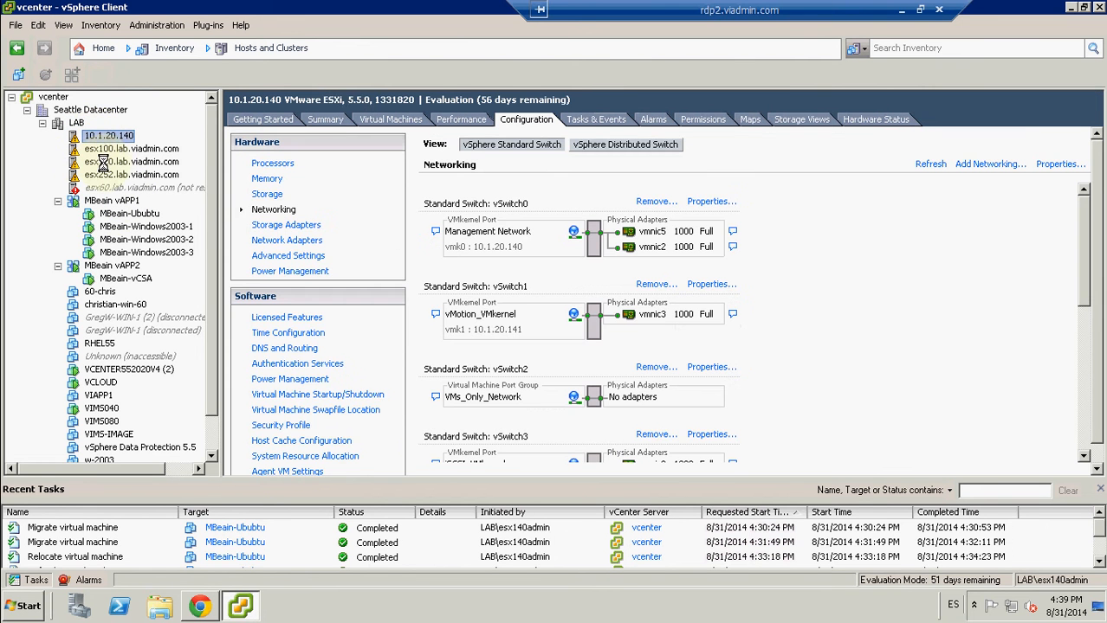
{"action": "left_click", "coordinate": [330, 119]}
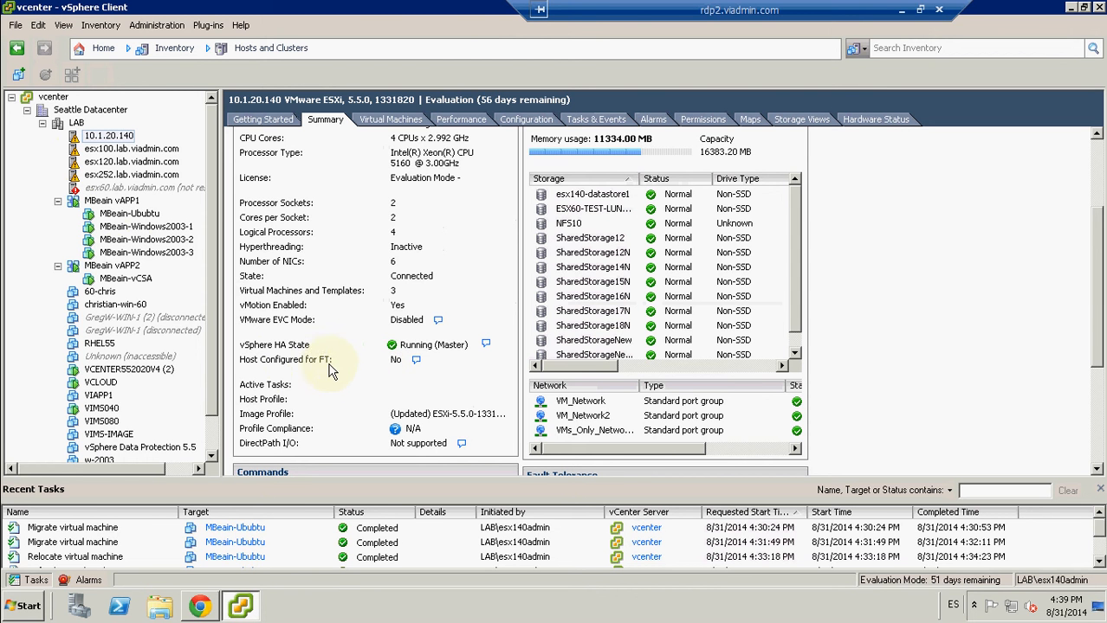
{"action": "left_click", "coordinate": [416, 363]}
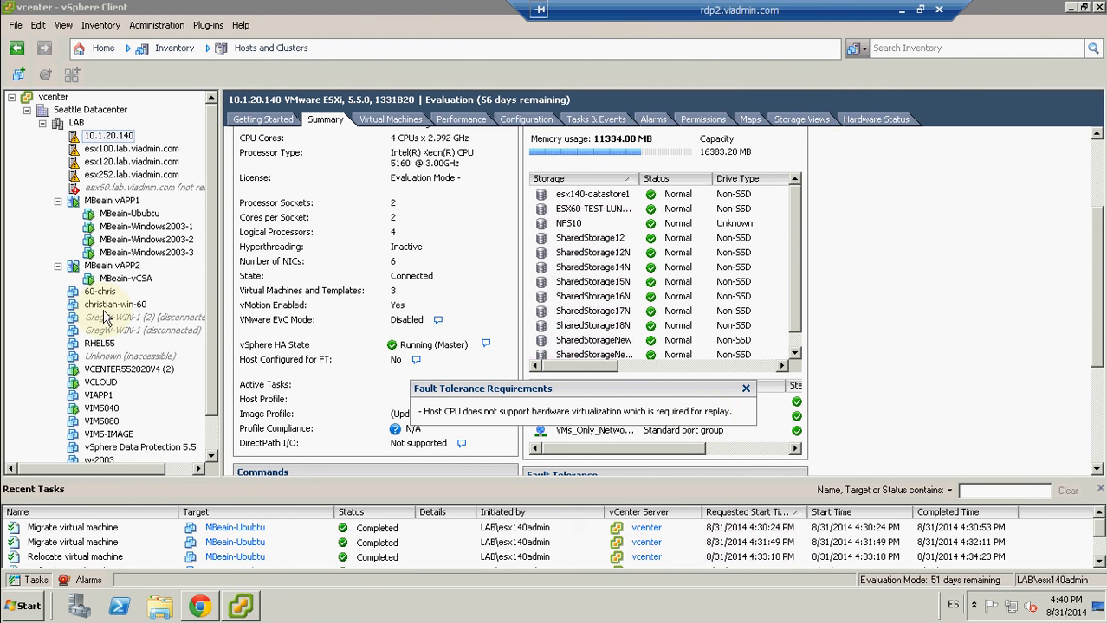
Step: Try to turn on Fault Tolerance for MBeain-Windows2003-1, and close the fault details
{"action": "left_click", "coordinate": [121, 228]}
{"action": "right_click", "coordinate": [121, 228]}
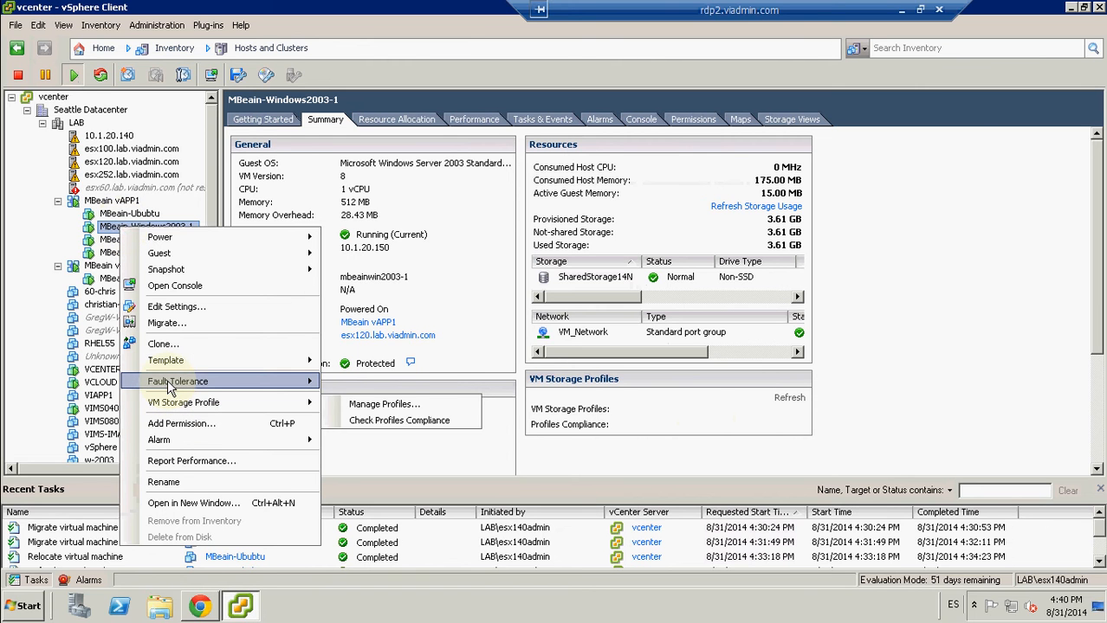
{"action": "mouse_move", "coordinate": [208, 381]}
{"action": "left_click", "coordinate": [424, 384]}
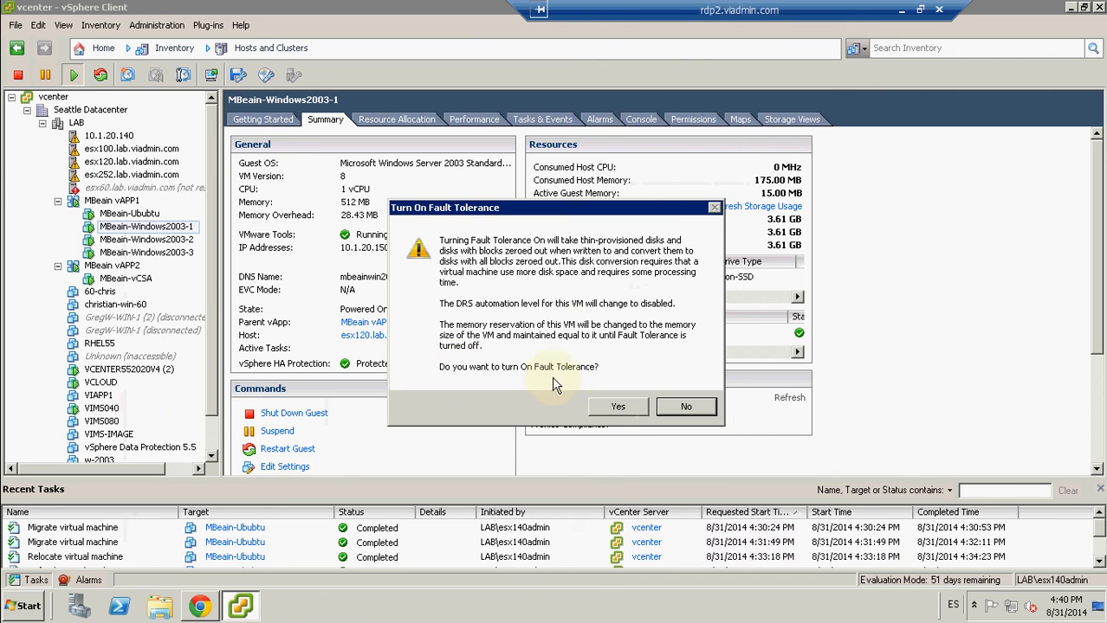
{"action": "left_click", "coordinate": [618, 409]}
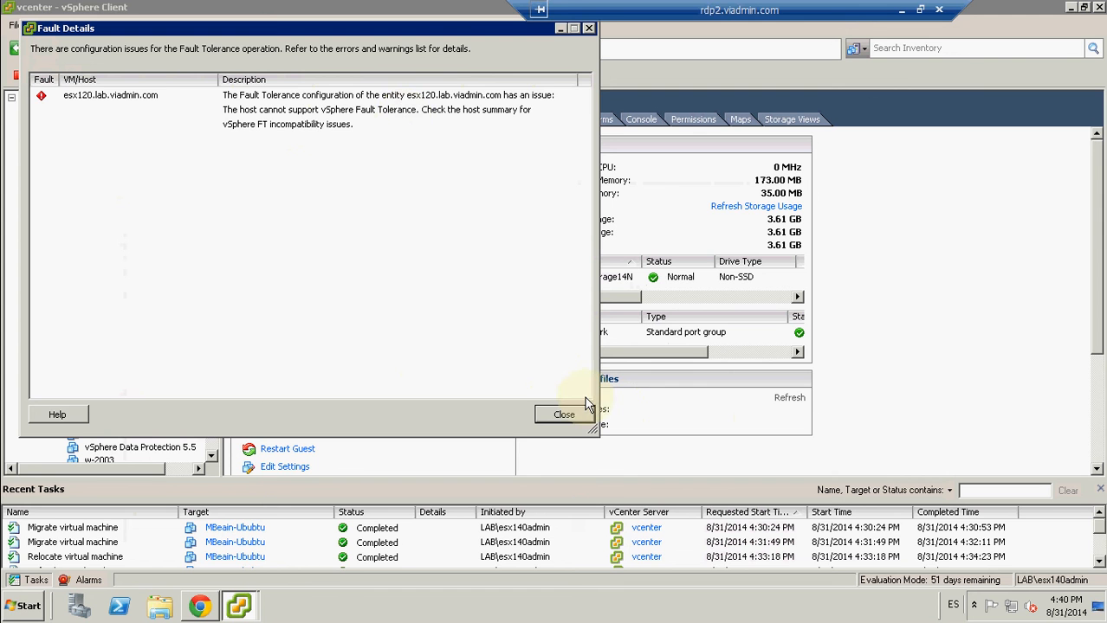
{"action": "left_click", "coordinate": [564, 415]}
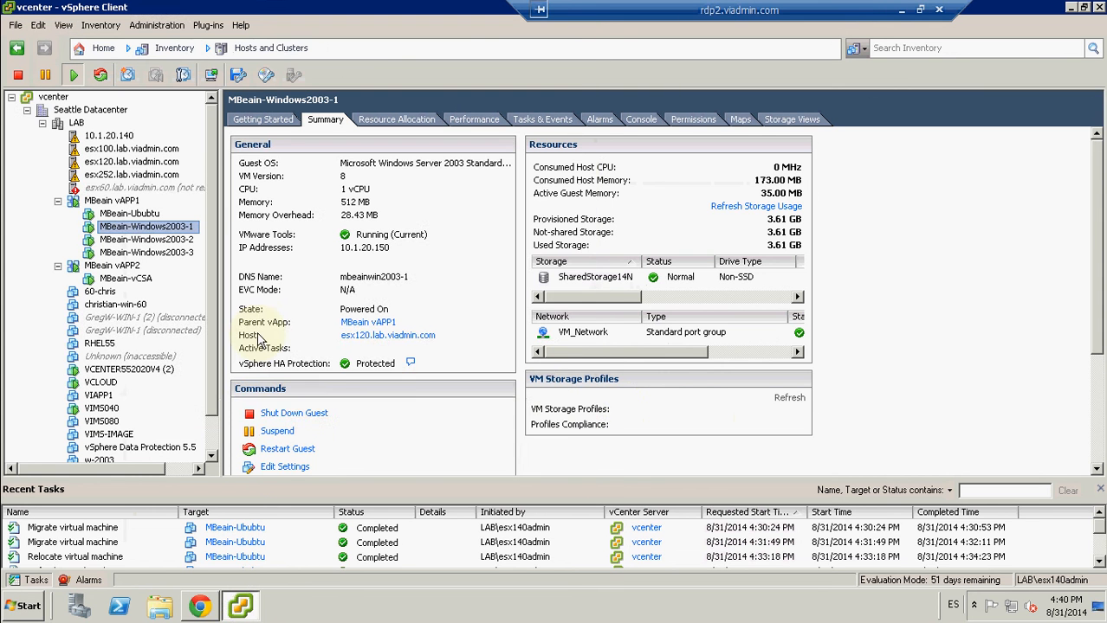
Step: Check the Fault Tolerance requirements of host esx120.lab.viadmin.com and view its networking configuration
{"action": "left_click", "coordinate": [115, 163]}
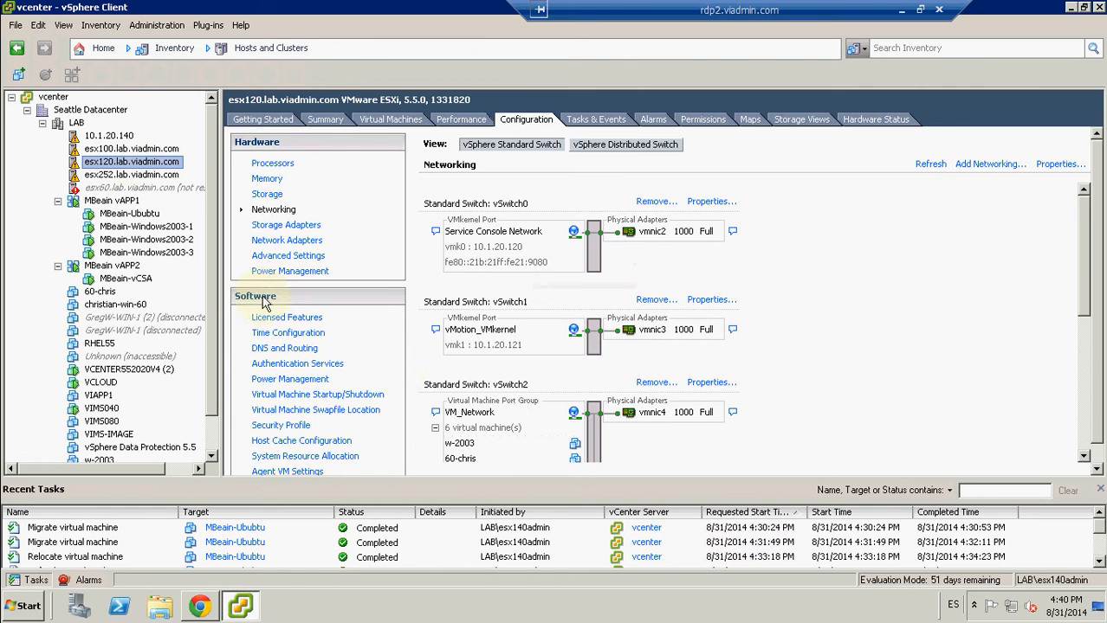
{"action": "left_click", "coordinate": [325, 119]}
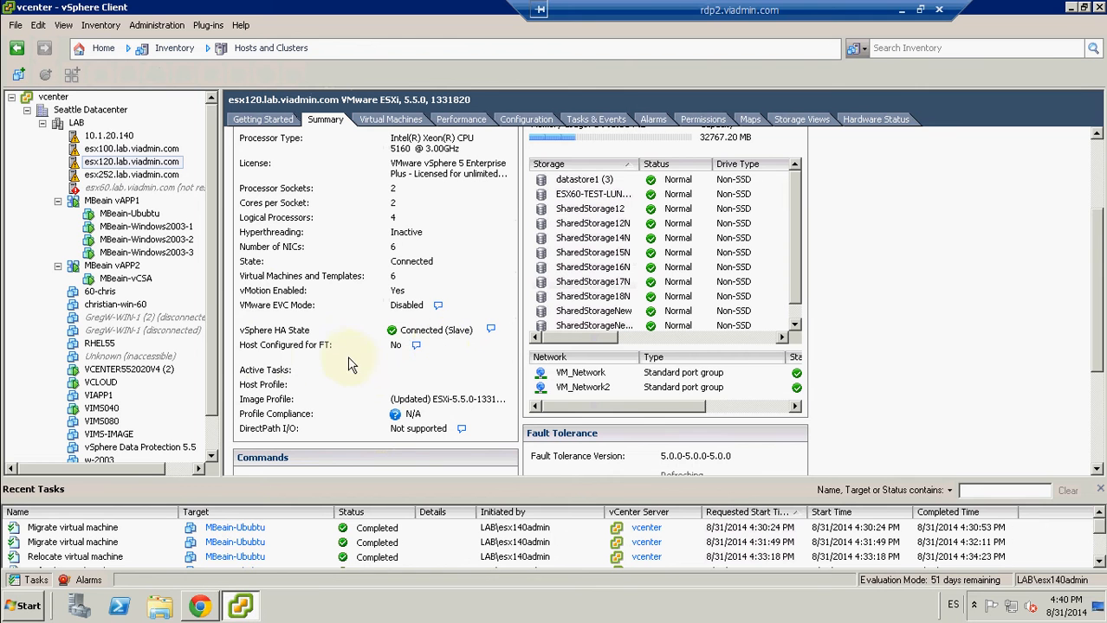
{"action": "left_click", "coordinate": [415, 346]}
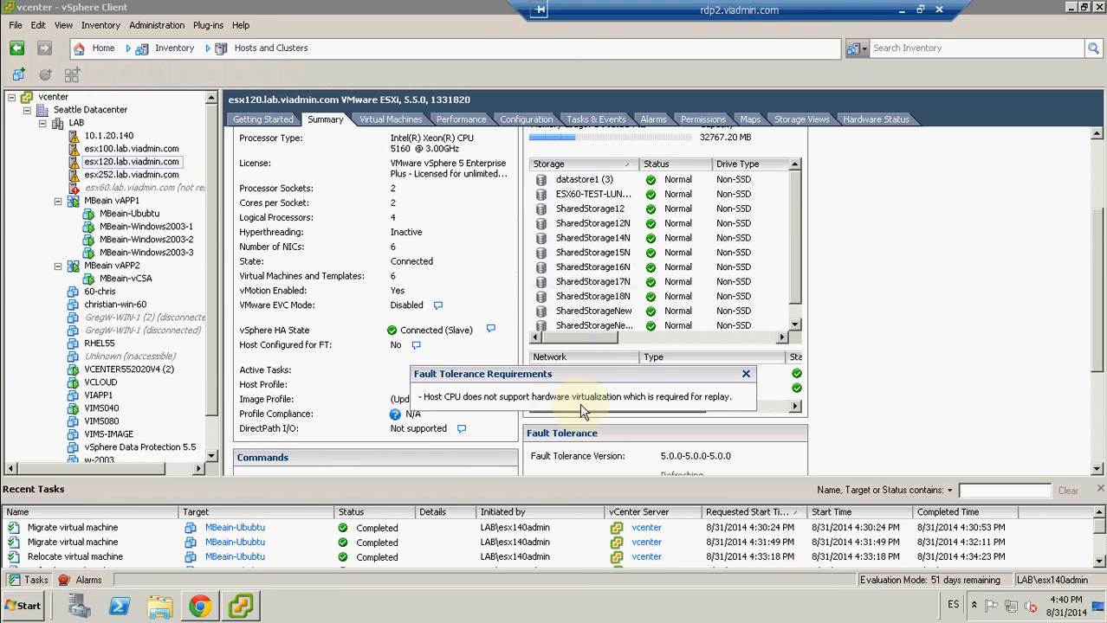
{"action": "left_click", "coordinate": [865, 373]}
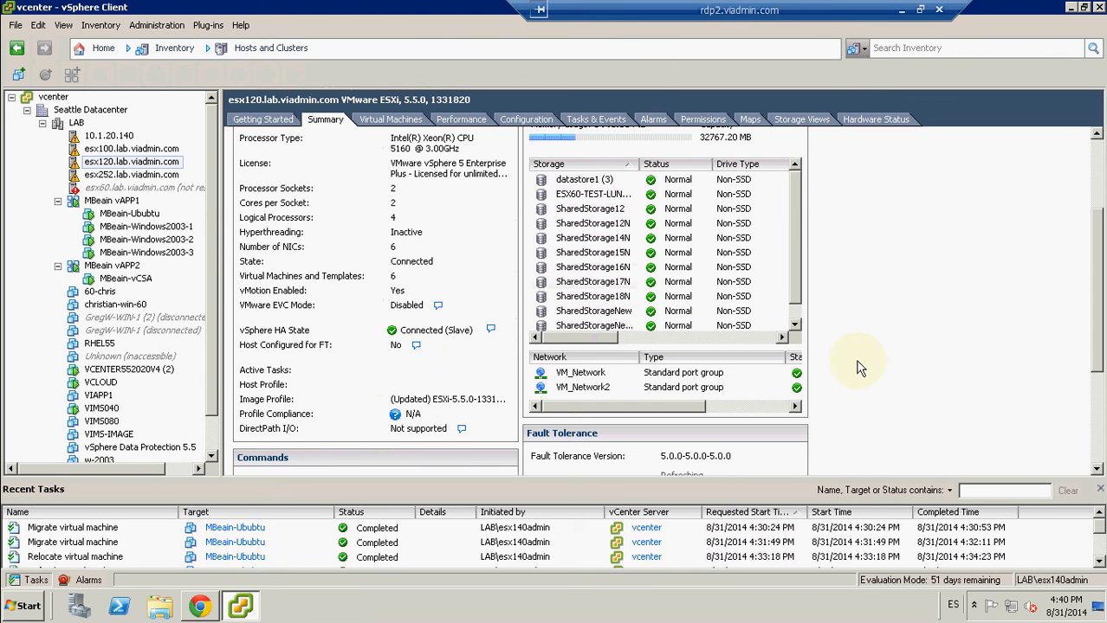
{"action": "left_click", "coordinate": [526, 122]}
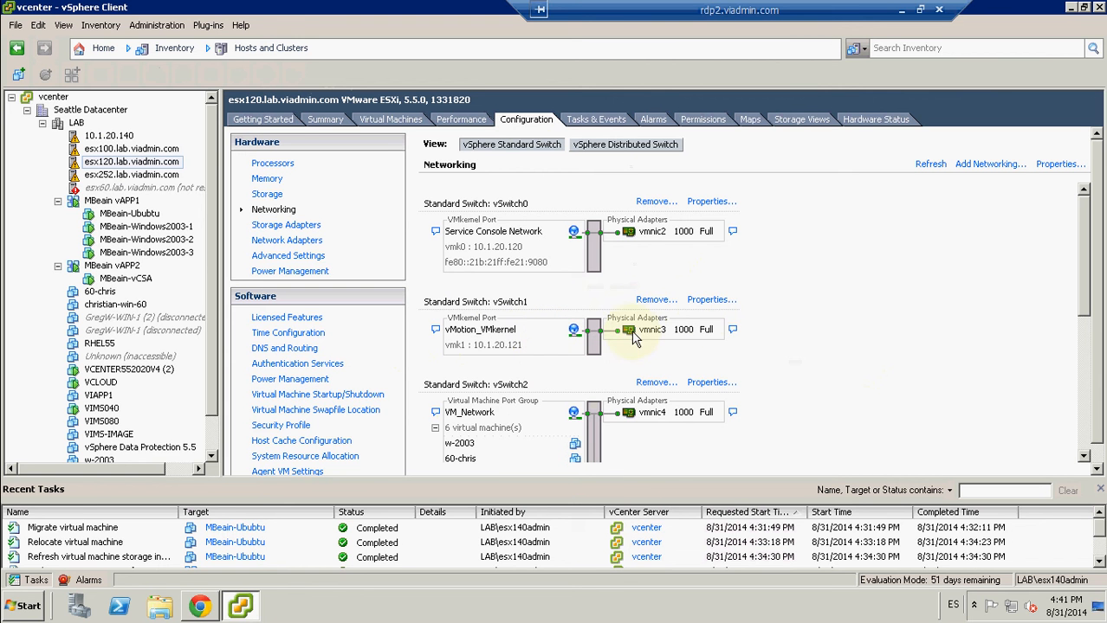
Step: Inspect the vMotion_VMkernel port properties of vSwitch1 on host esx120.lab.viadmin.com for vMotion and Fault Tolerance logging, without changing them
{"action": "left_click", "coordinate": [712, 301]}
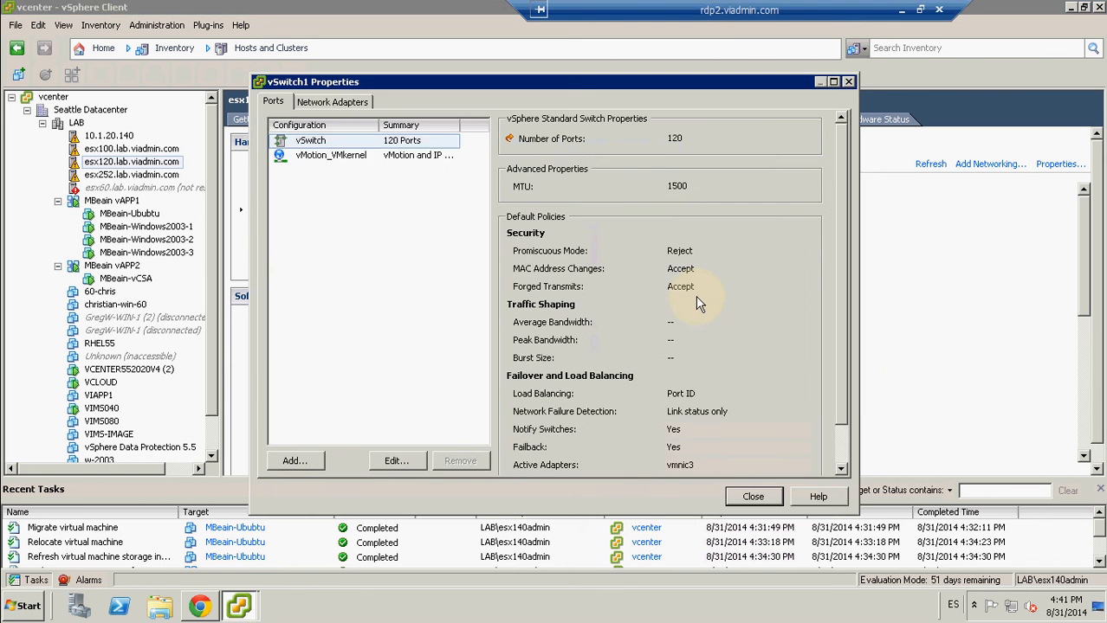
{"action": "left_click", "coordinate": [299, 156]}
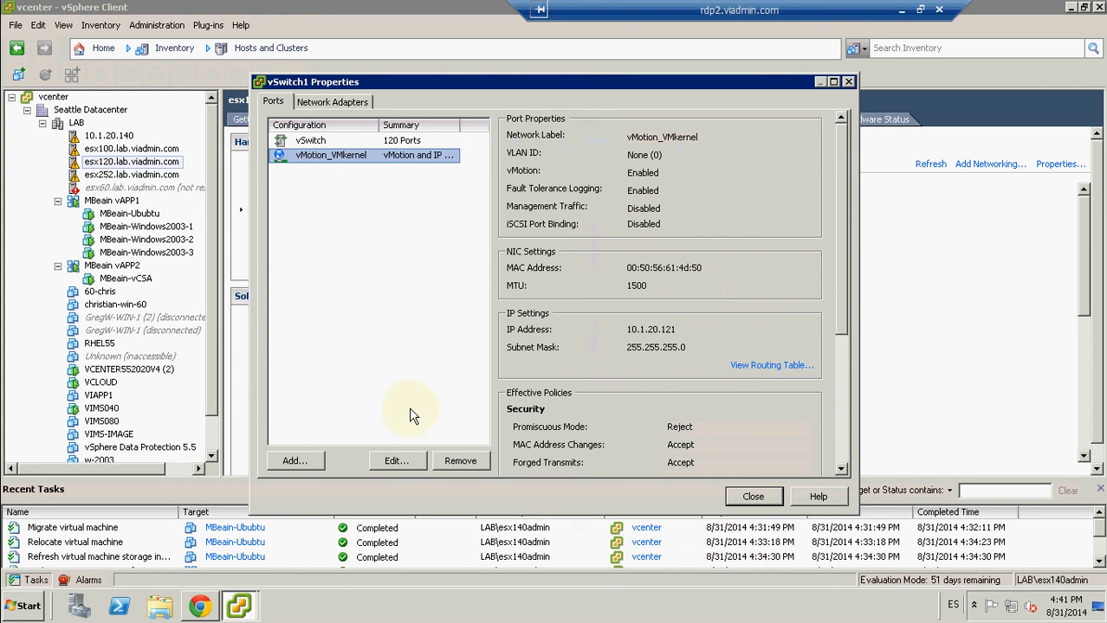
{"action": "left_click", "coordinate": [399, 461]}
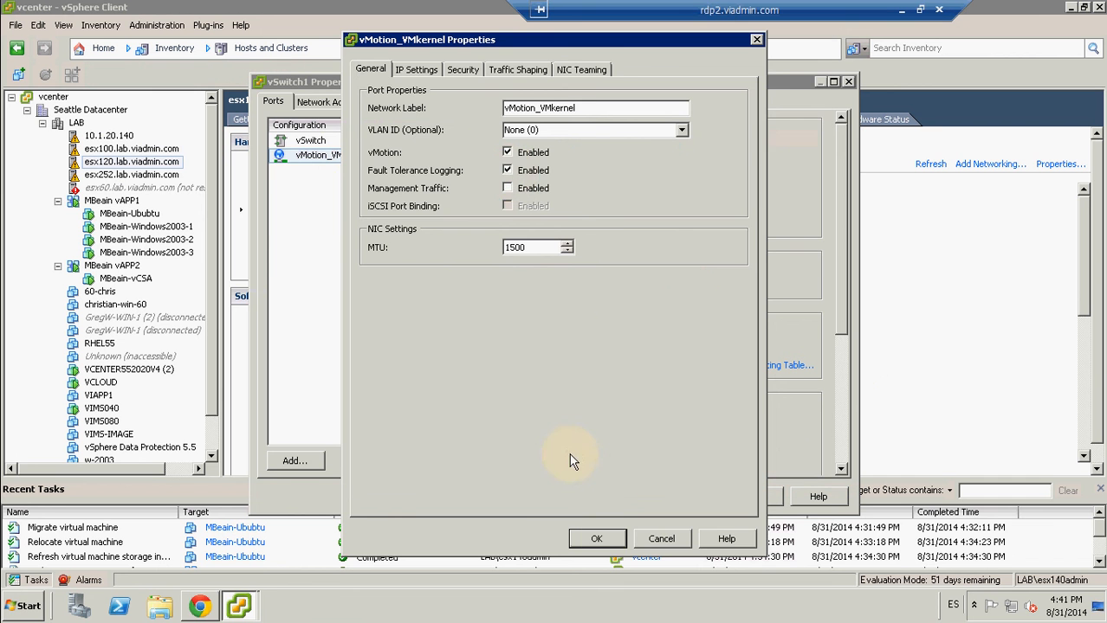
{"action": "left_click", "coordinate": [595, 538]}
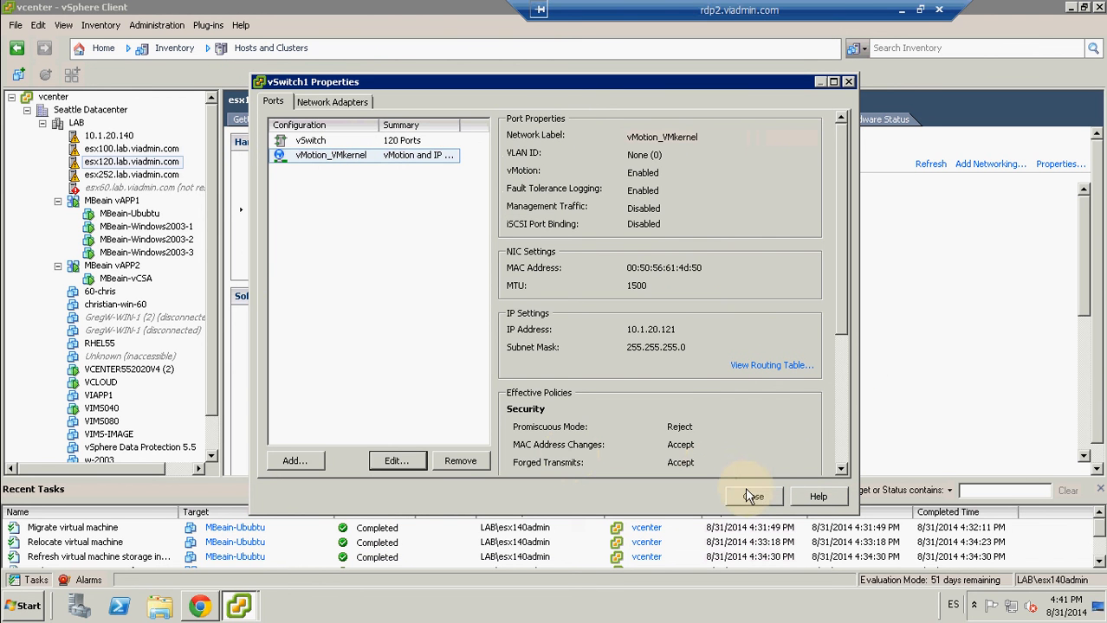
{"action": "left_click", "coordinate": [752, 495]}
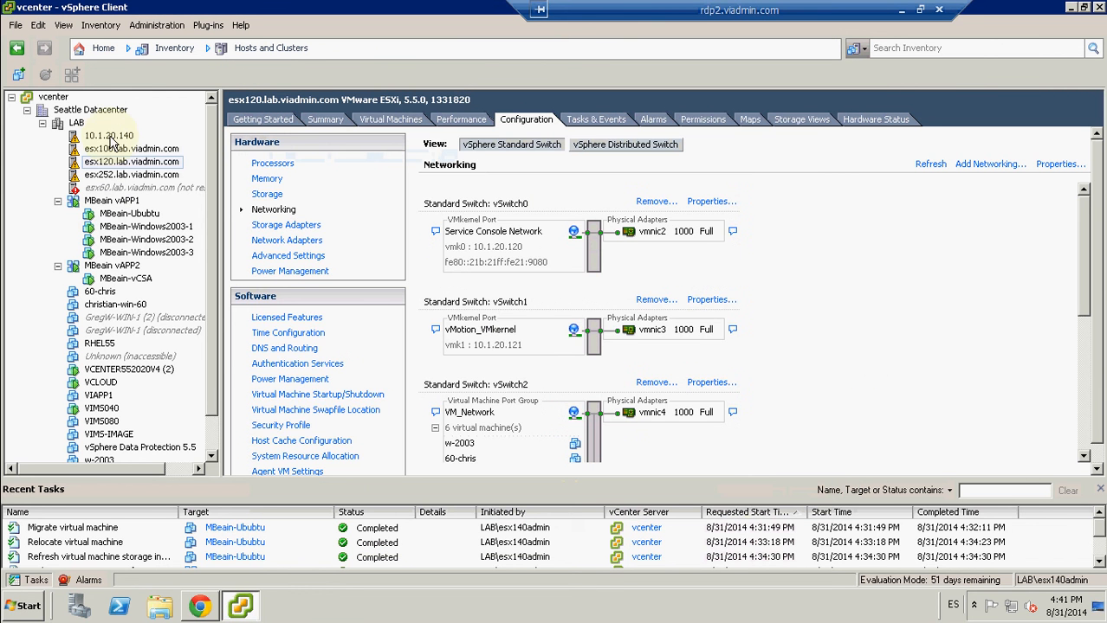
Step: Review the standard switches in the networking configuration of host 10.1.20.140
{"action": "left_click", "coordinate": [109, 136]}
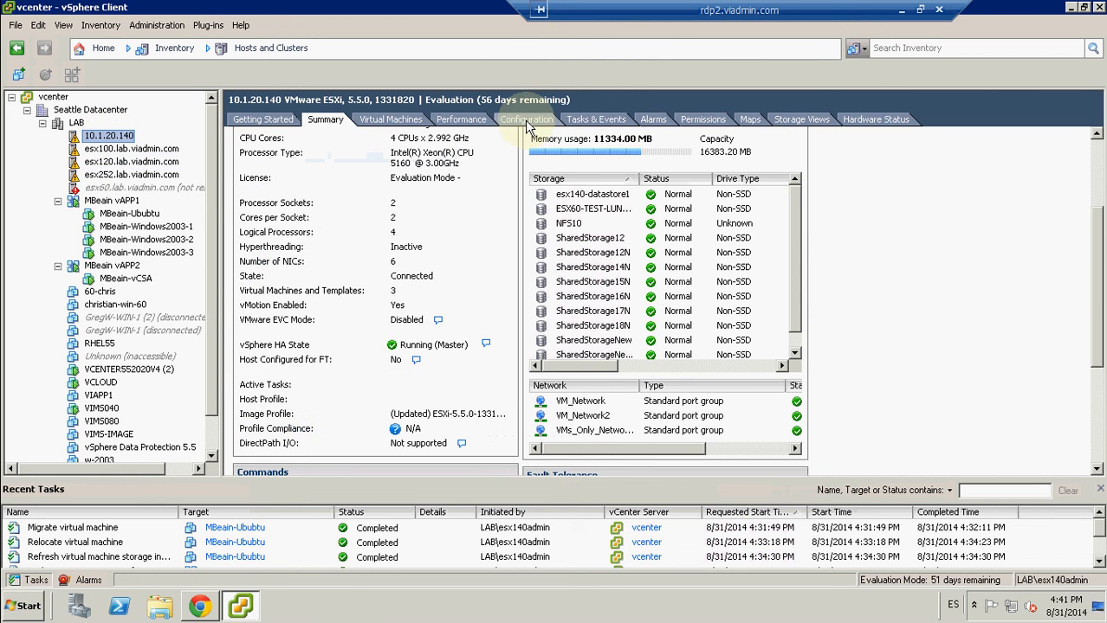
{"action": "left_click", "coordinate": [525, 119]}
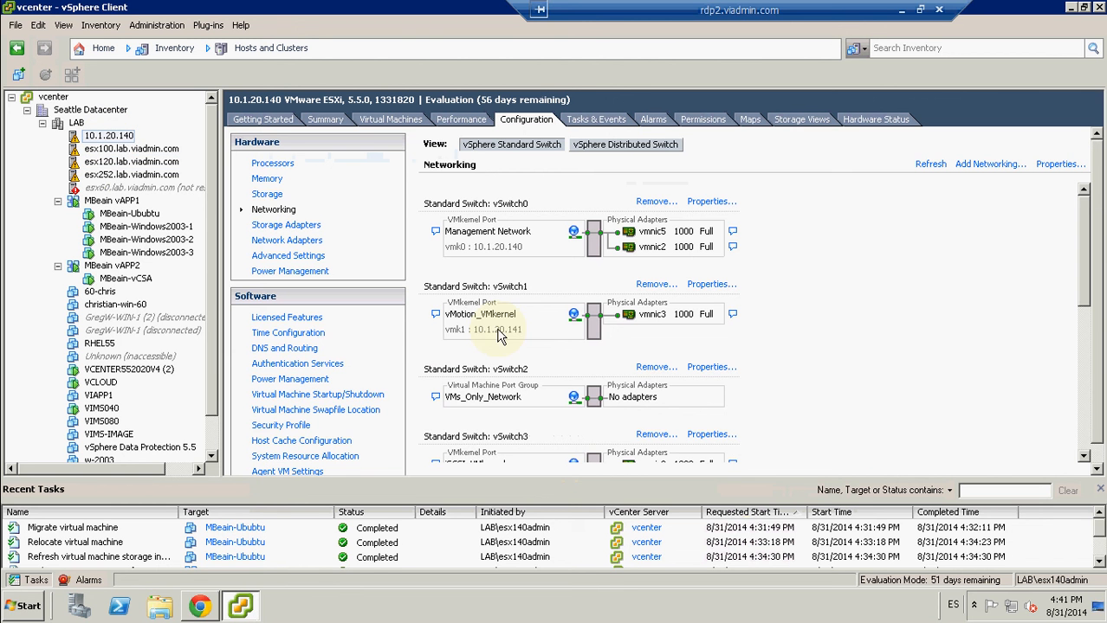
{"action": "left_click", "coordinate": [1084, 441]}
{"action": "scroll", "coordinate": [1089, 441], "scroll_direction": "down", "scroll_amount": 3}
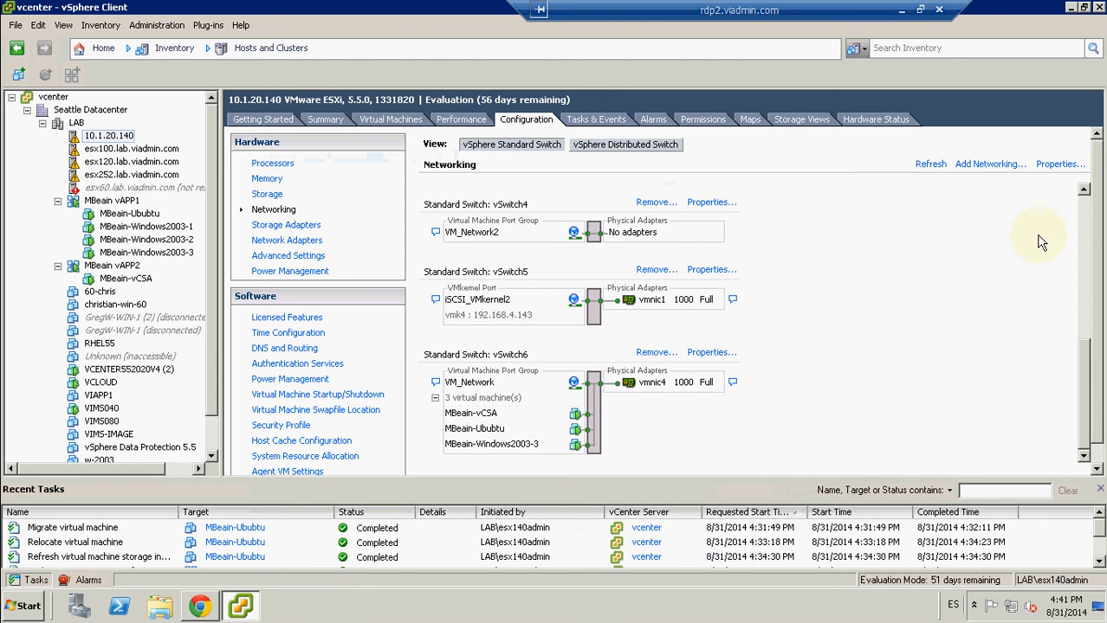
{"action": "left_click", "coordinate": [1082, 227]}
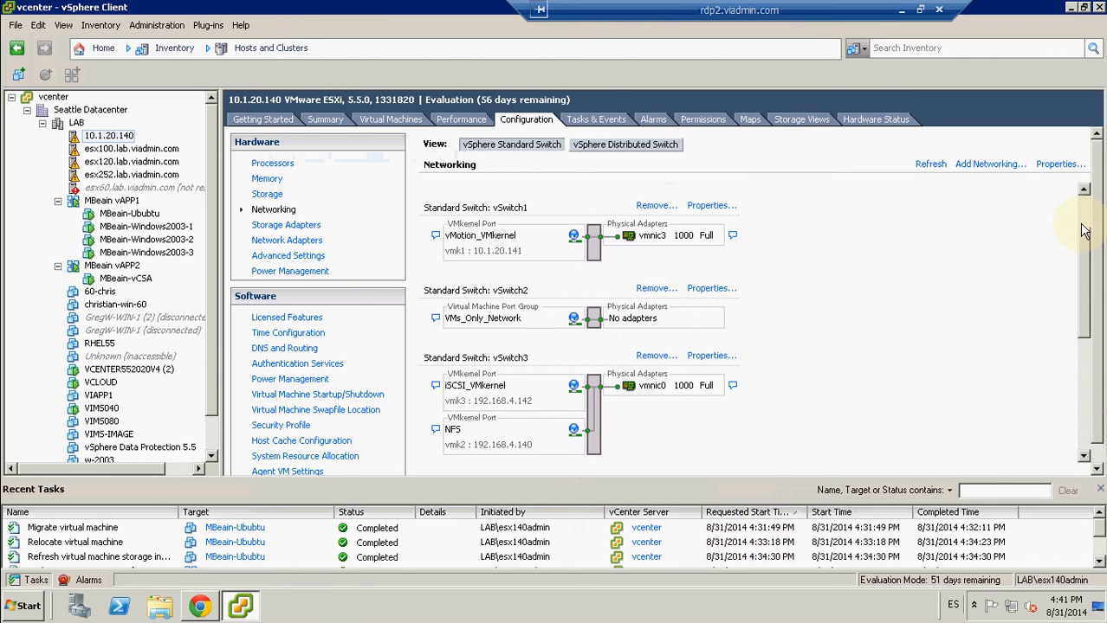
Step: Inspect the vMotion_VMkernel port properties of vSwitch1 on host 10.1.20.140 without changing them, and return to the host summary
{"action": "left_click", "coordinate": [711, 206]}
{"action": "left_click", "coordinate": [329, 159]}
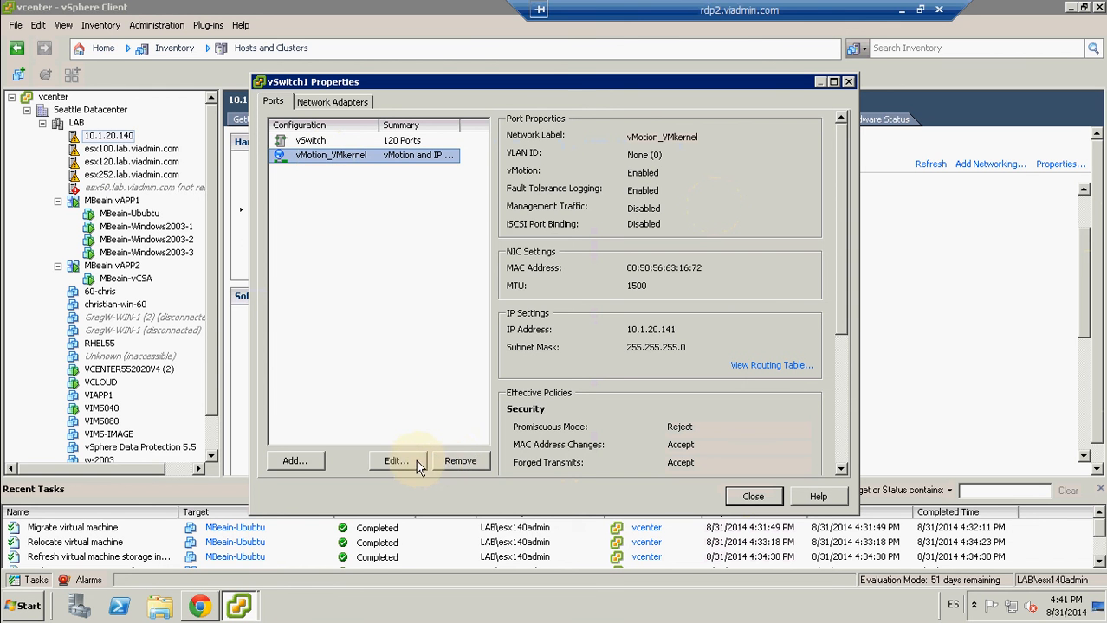
{"action": "left_click", "coordinate": [394, 461]}
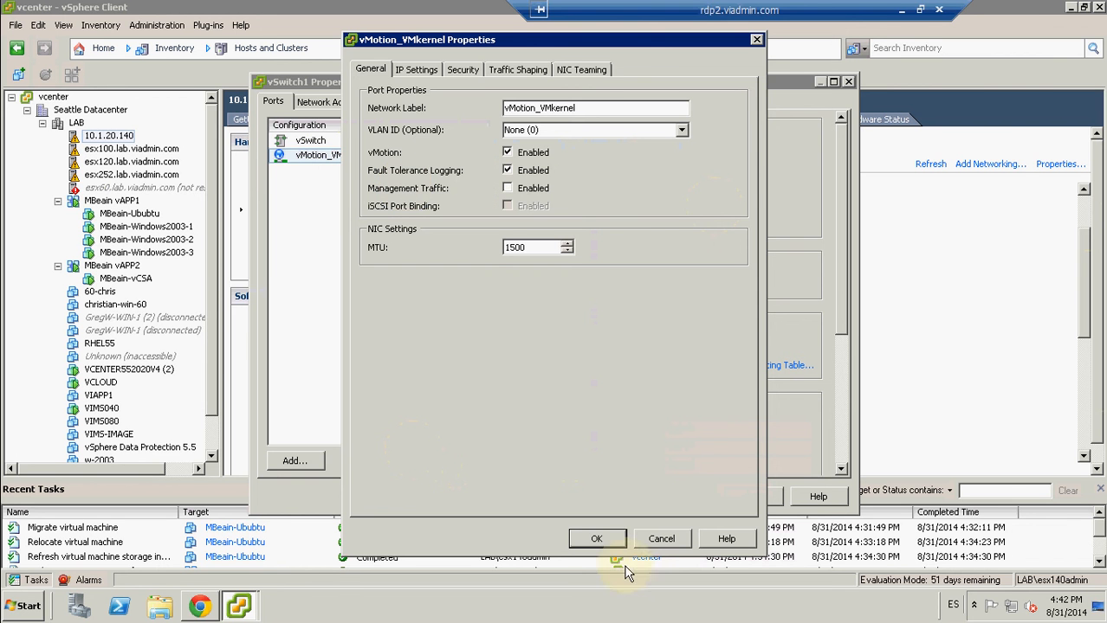
{"action": "left_click", "coordinate": [597, 538]}
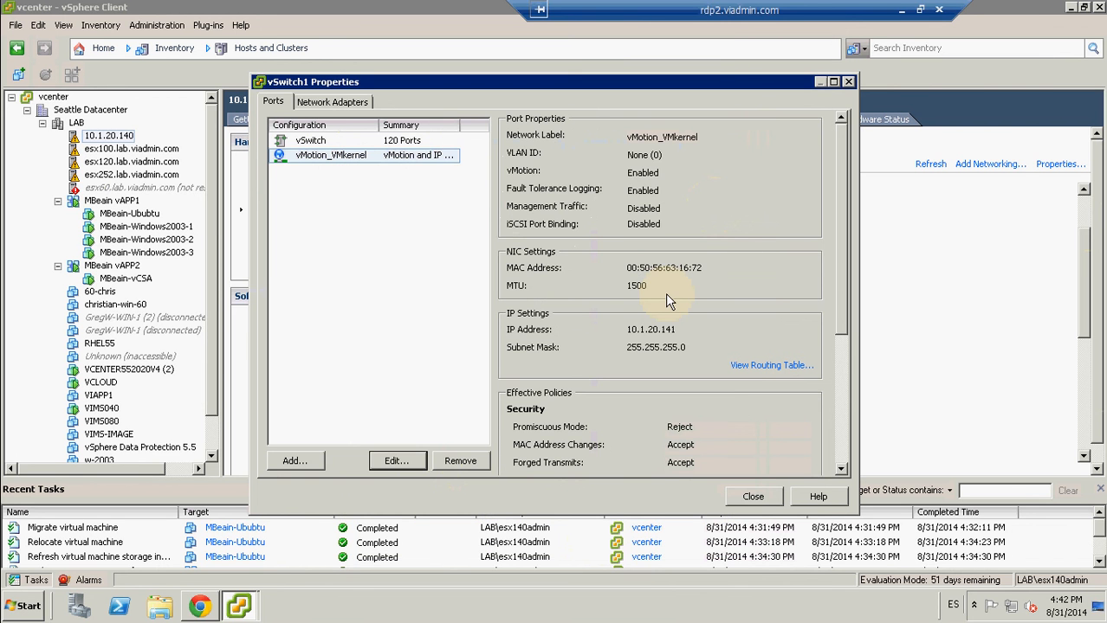
{"action": "left_click", "coordinate": [760, 493]}
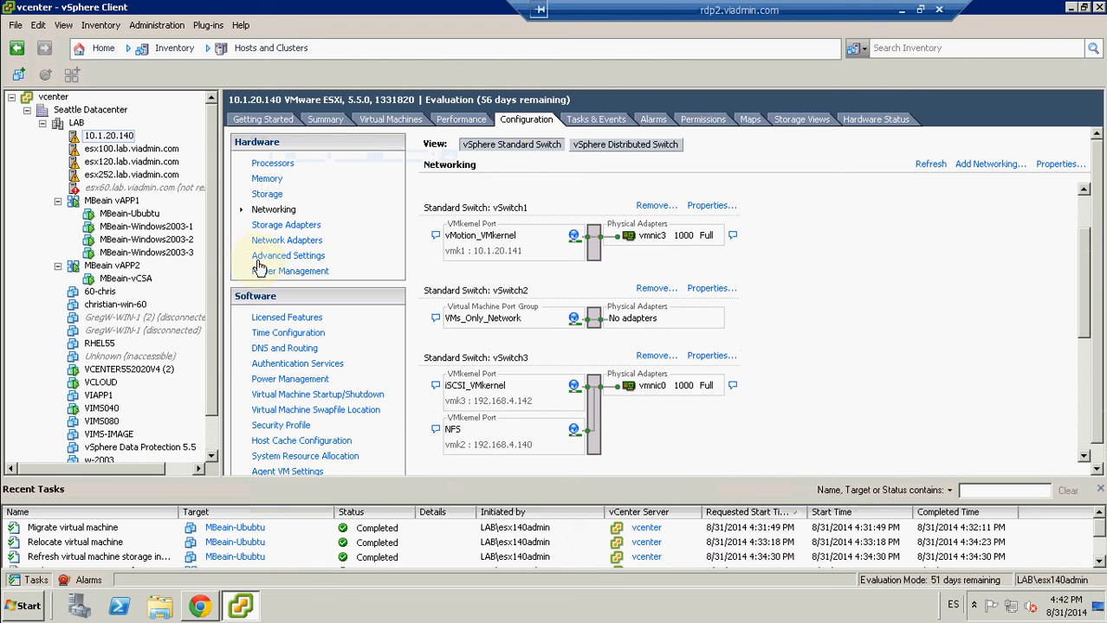
{"action": "mouse_move", "coordinate": [210, 231]}
{"action": "left_mouse_down"}
{"action": "mouse_move", "coordinate": [214, 268]}
{"action": "mouse_move", "coordinate": [214, 216]}
{"action": "left_mouse_up"}
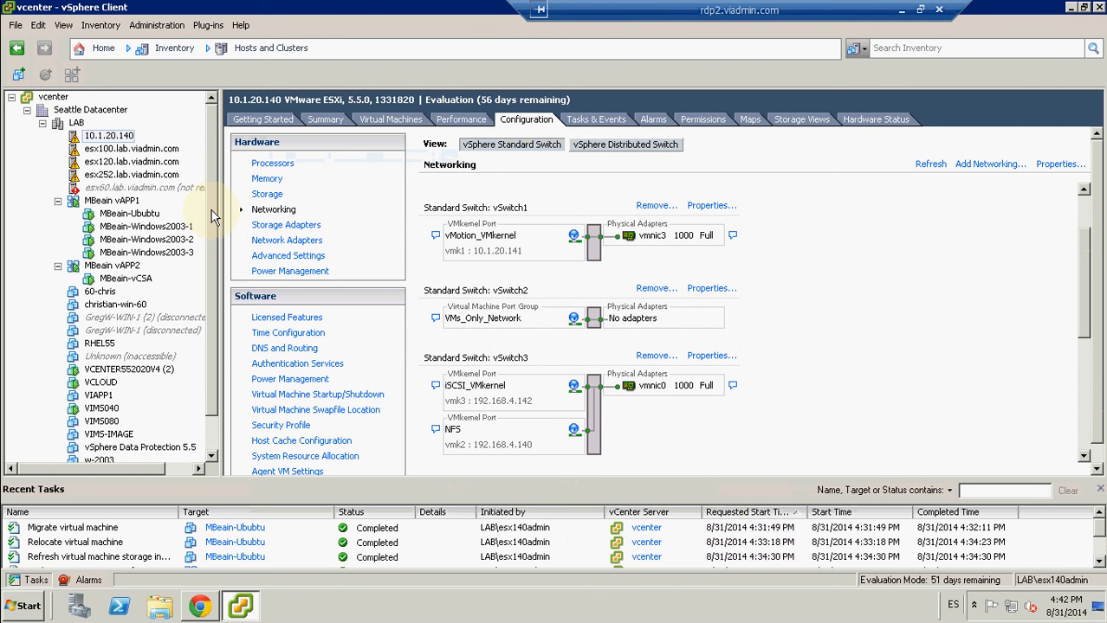
{"action": "left_click", "coordinate": [327, 121]}
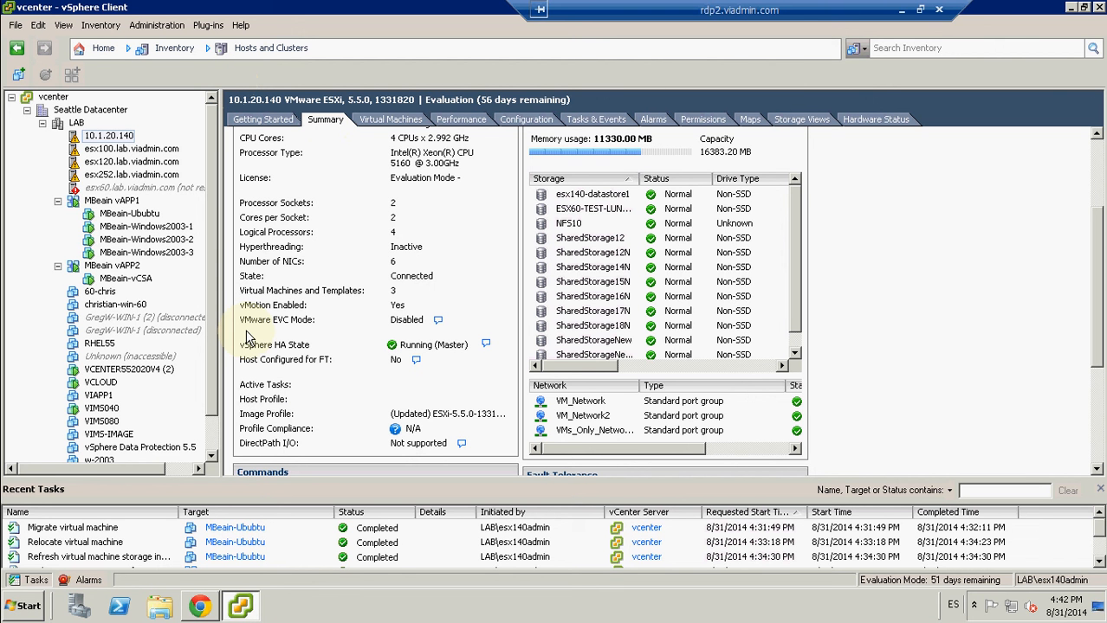
{"action": "left_click", "coordinate": [919, 10]}
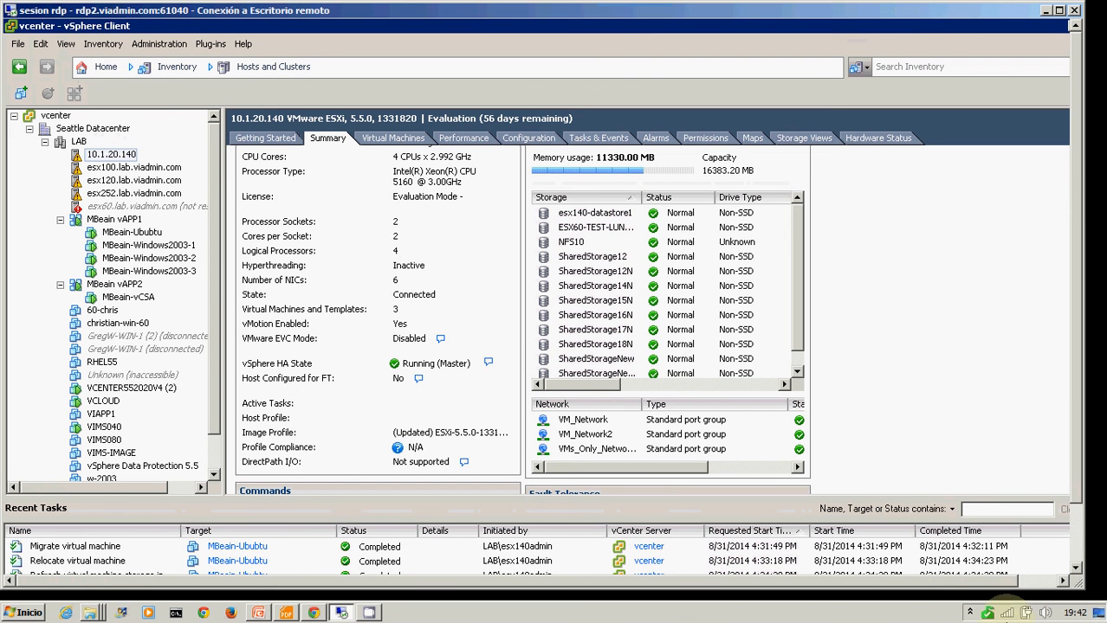
{"action": "left_click", "coordinate": [972, 614]}
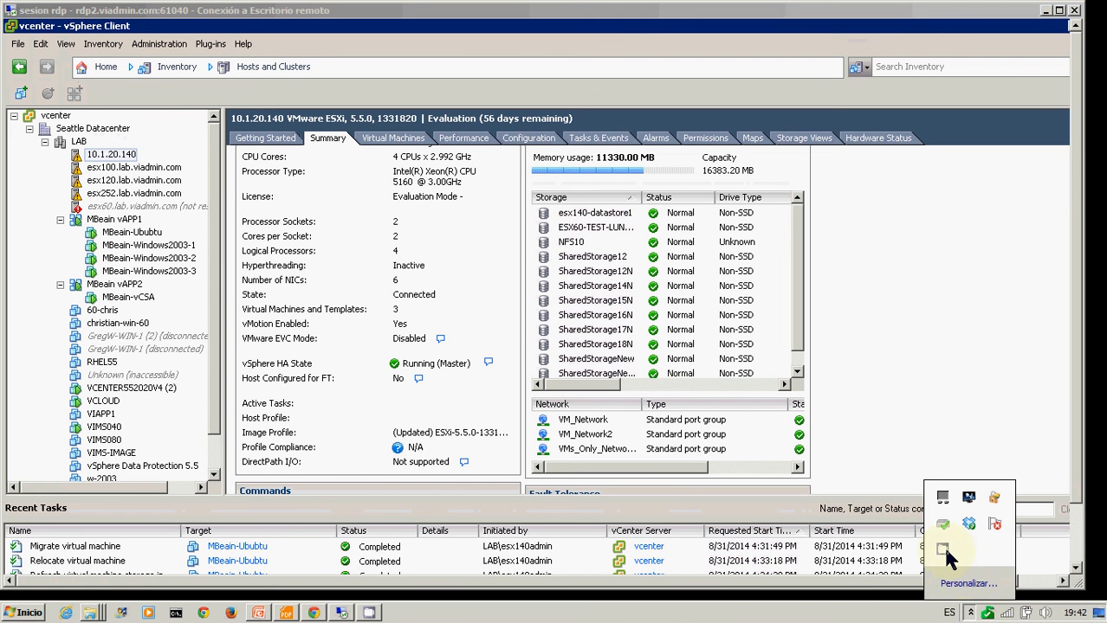